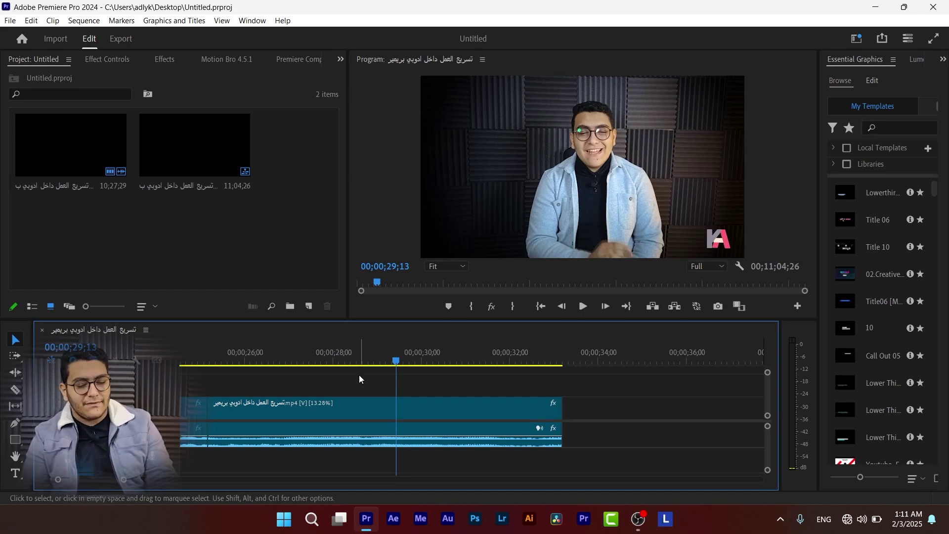
# - Redo the two undone cuts in the timeline clip near 00;00;28;00
pyautogui.hotkey('ctrl', 'shift', 'z')
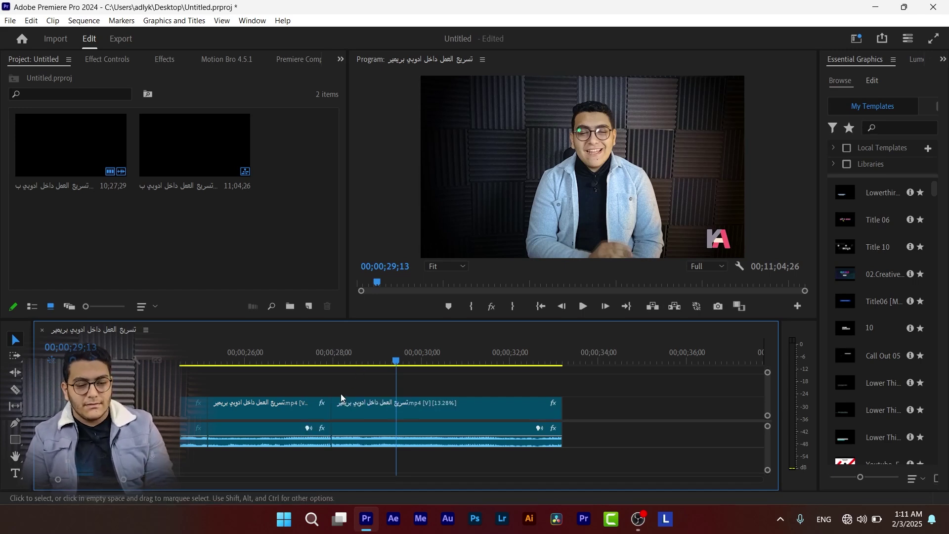
pyautogui.hotkey('ctrl', 'shift', 'z')
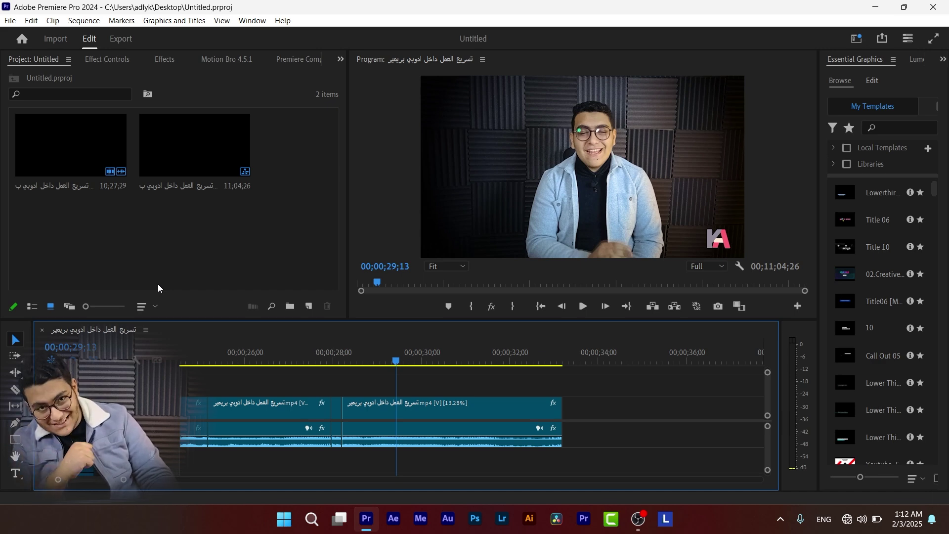
# - Try selecting timeline clips around 00;00;27;18, individually and then several together, and clear the selection
pyautogui.click(316, 364)
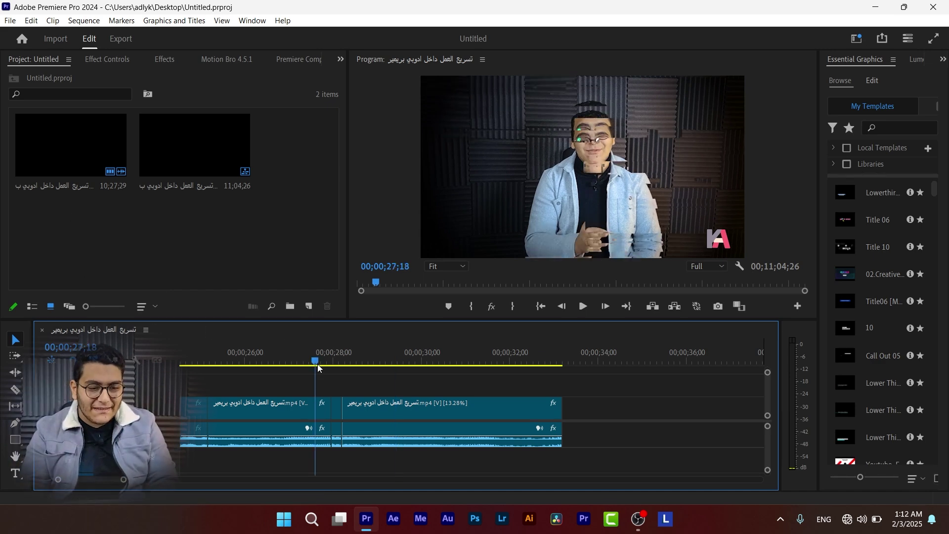
pyautogui.click(384, 414)
pyautogui.click(294, 410)
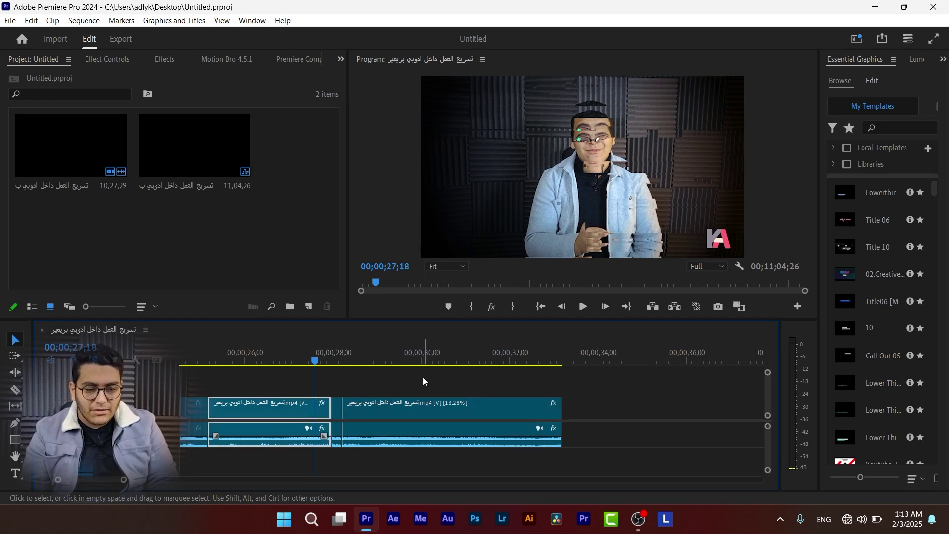
pyautogui.moveTo(422, 377); pyautogui.dragTo(403, 390)
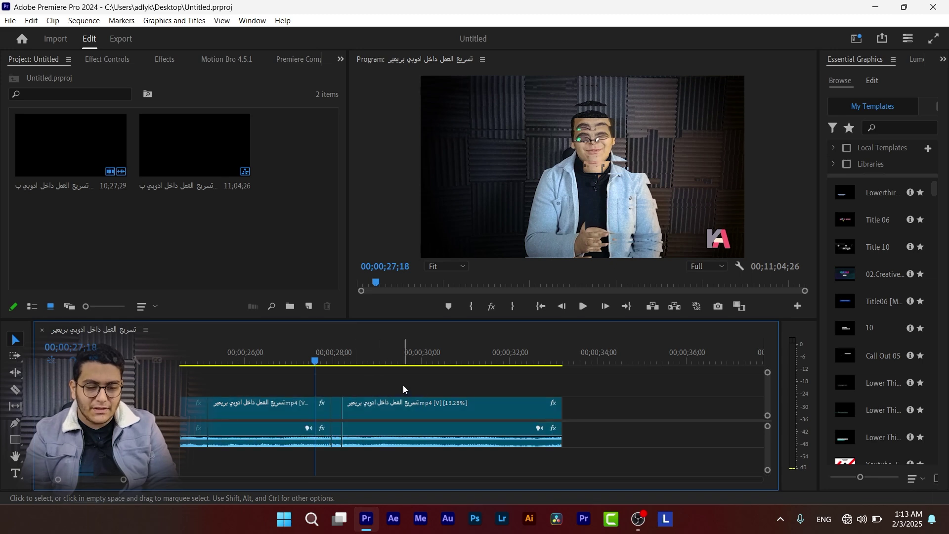
pyautogui.click(389, 407)
pyautogui.keyDown('shift'); pyautogui.click(292, 408); pyautogui.keyUp('shift')
pyautogui.keyDown('shift'); pyautogui.click(336, 405); pyautogui.keyUp('shift')
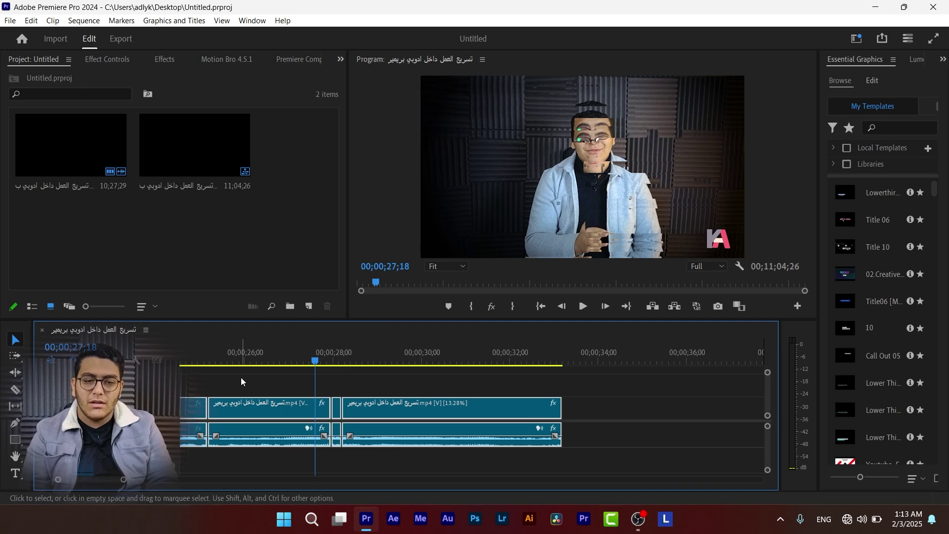
pyautogui.scroll(5, 247, 373)
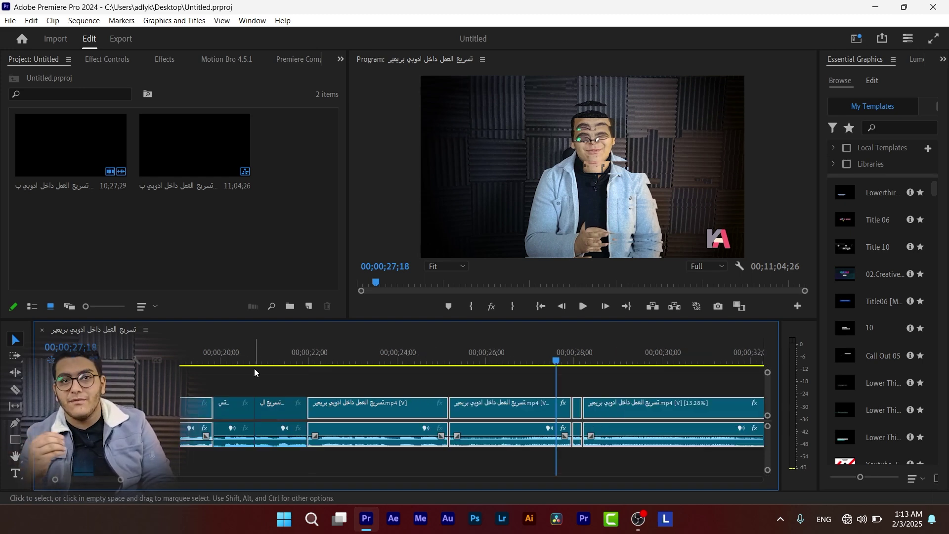
pyautogui.click(686, 378)
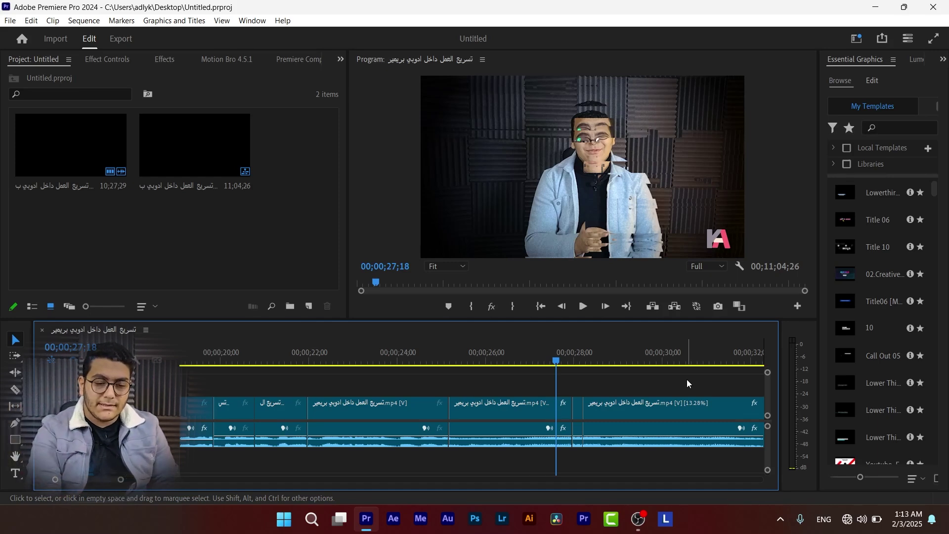
# - Zoom the timeline in and out around 00;00;27;18 to examine the cuts closely and the wider clip arrangement
pyautogui.press('=')
pyautogui.press('=')
pyautogui.press('=')
pyautogui.press('=')
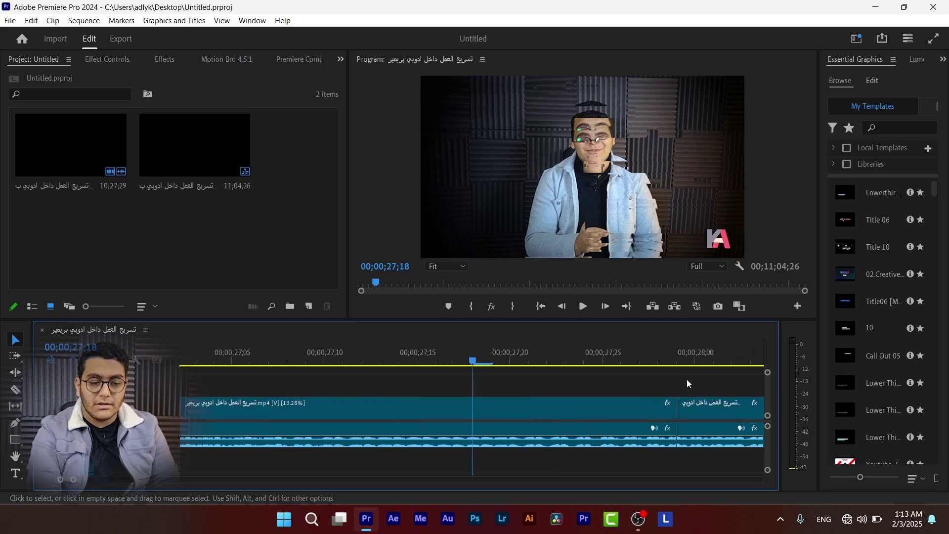
pyautogui.press('-')
pyautogui.press('-')
pyautogui.press('-')
pyautogui.press('-')
pyautogui.press('-')
pyautogui.press('-')
pyautogui.press('-')
pyautogui.press('-')
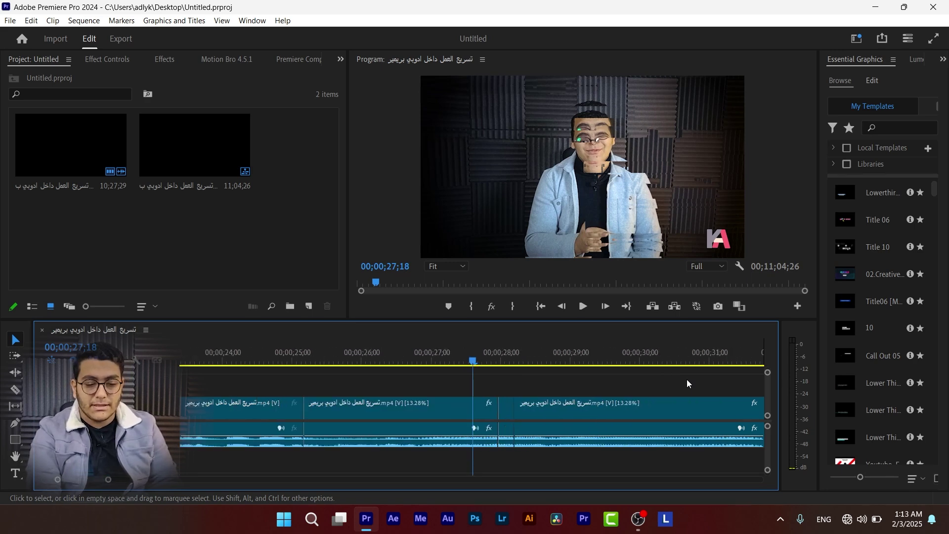
pyautogui.press('=')
pyautogui.press('=')
pyautogui.press('=')
pyautogui.press('=')
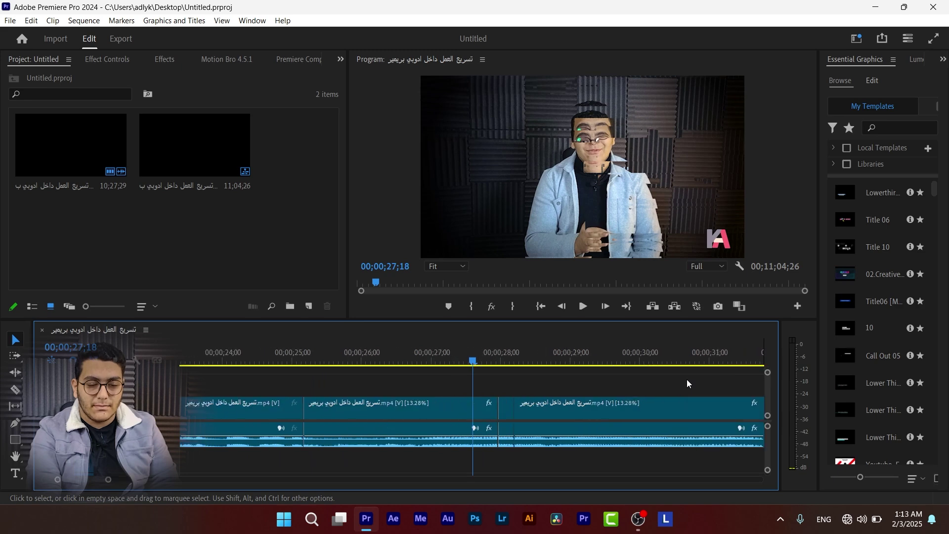
pyautogui.press('-')
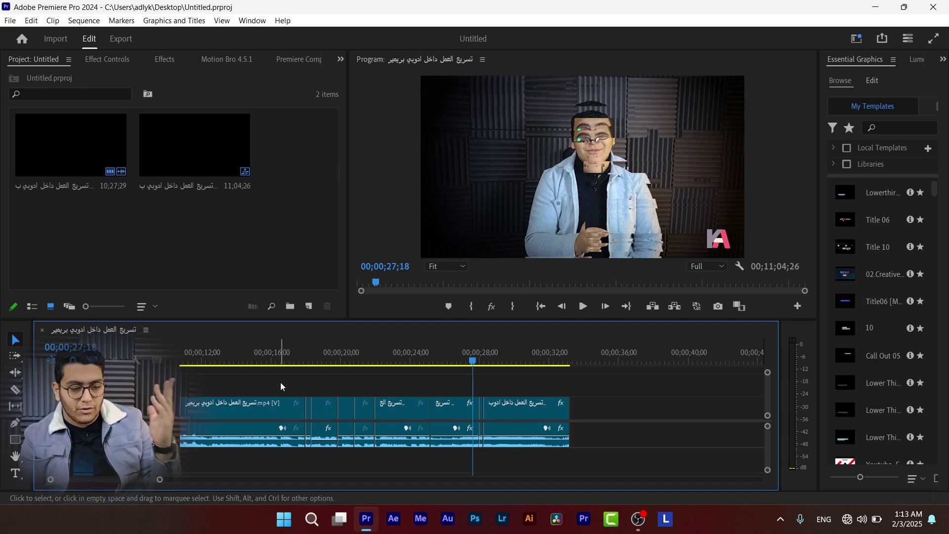
# - Try enlarging the video track's height to show clip thumbnails, and shrink it back again
pyautogui.hotkey('ctrl', '=')
pyautogui.hotkey('ctrl', '=')
pyautogui.hotkey('ctrl', '=')
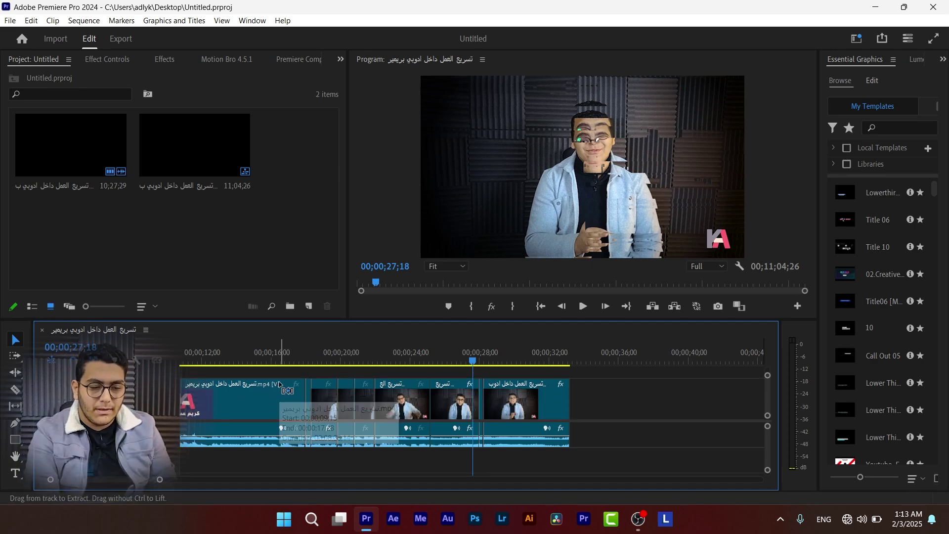
pyautogui.hotkey('ctrl', '-')
pyautogui.hotkey('ctrl', '-')
pyautogui.hotkey('ctrl', '-')
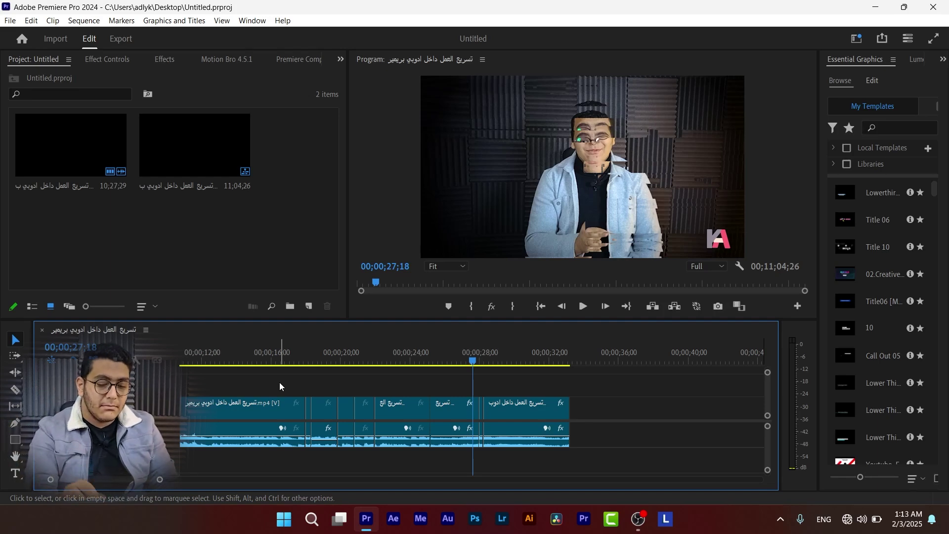
# - Try enlarging the audio track's height to show a larger waveform, and shrink it back again
pyautogui.hotkey('alt', '=')
pyautogui.hotkey('alt', '=')
pyautogui.hotkey('alt', '=')
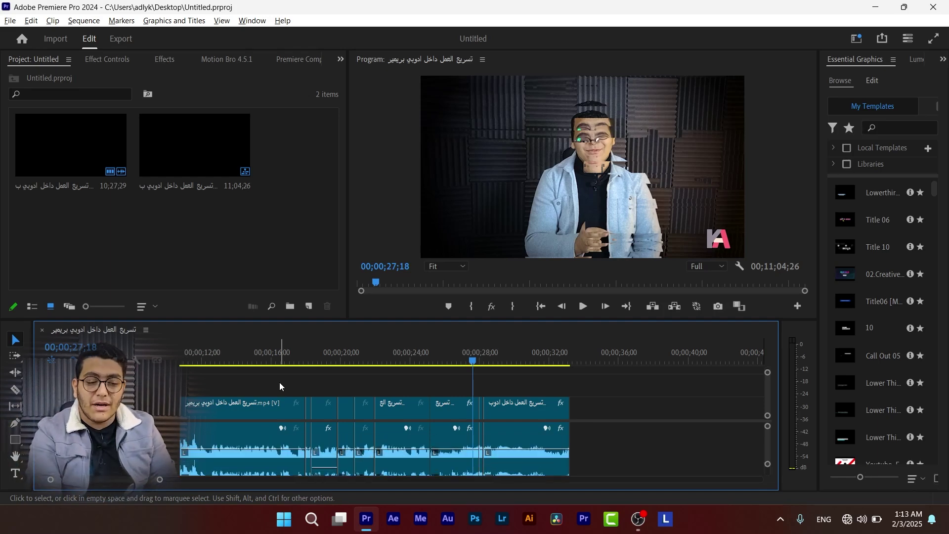
pyautogui.hotkey('alt', '-')
pyautogui.hotkey('alt', '-')
pyautogui.hotkey('alt', '-')
pyautogui.hotkey('alt', '-')
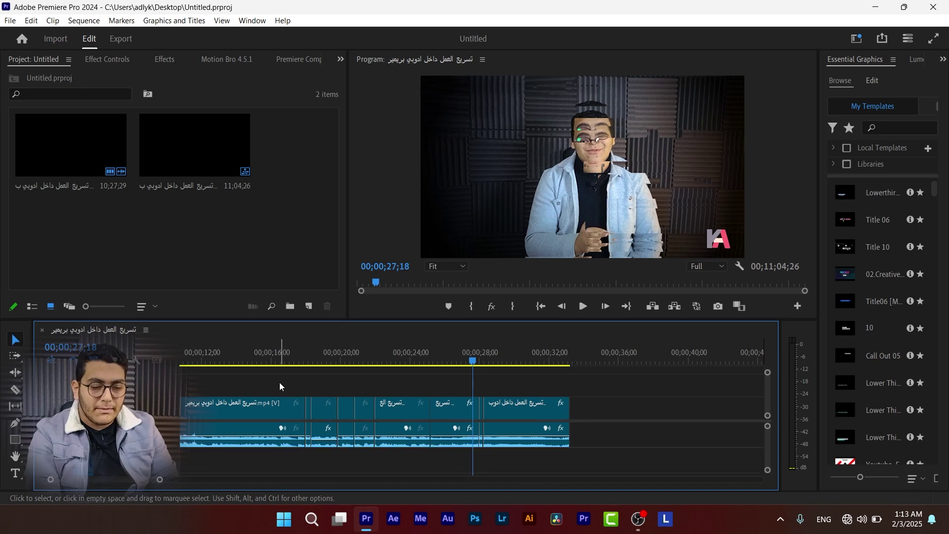
pyautogui.hotkey('ctrl', '-')
pyautogui.hotkey('ctrl', '-')
pyautogui.hotkey('ctrl', '=')
pyautogui.hotkey('ctrl', '=')
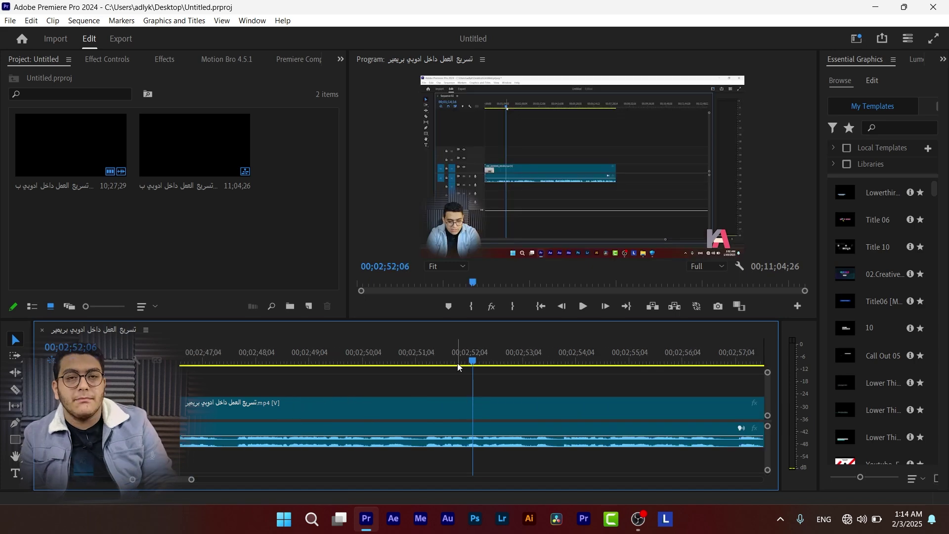
# - Split the clip with the Razor tool at 00;02;52;06 and just past 00;02;53;04
pyautogui.click(15, 390)
pyautogui.click(478, 408)
pyautogui.click(532, 408)
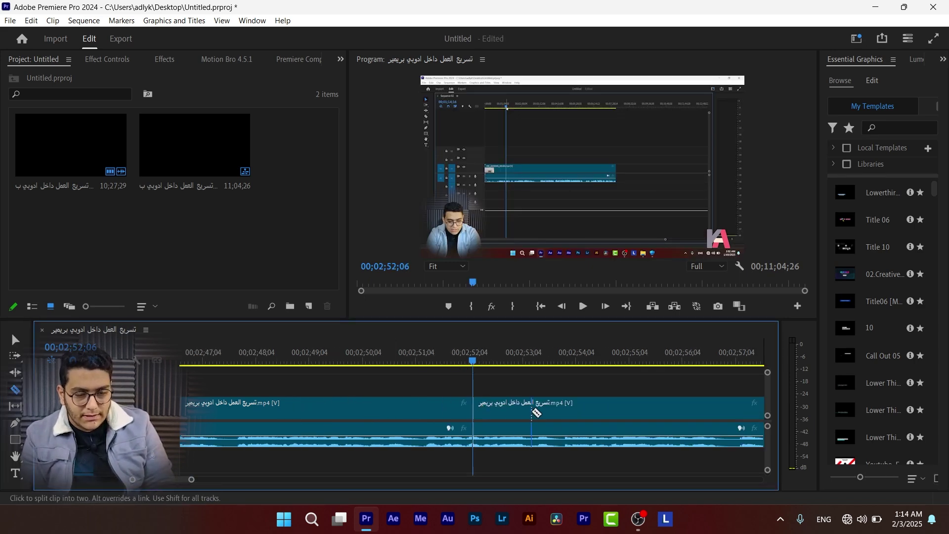
# - Delete the short segment between the two cuts starting at 00;02;52;06 and close the gap it leaves
pyautogui.click(14, 341)
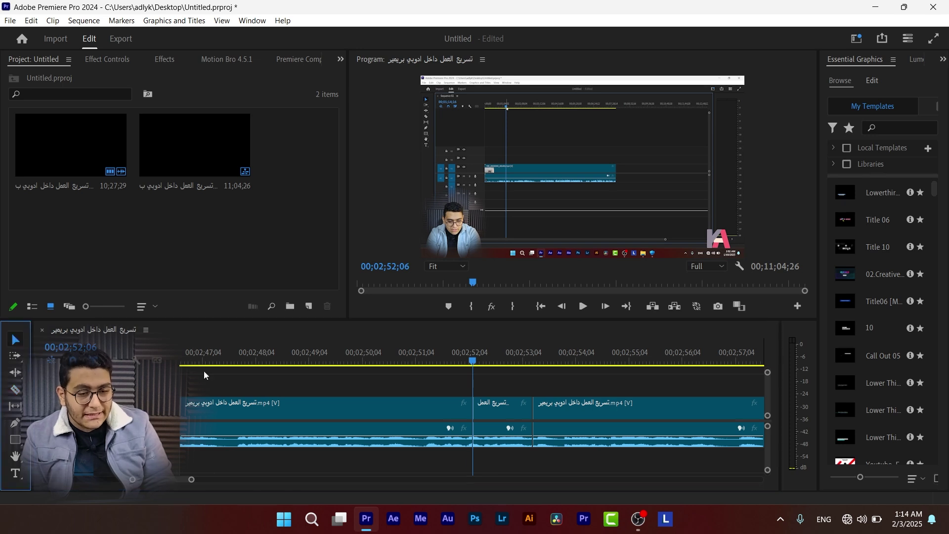
pyautogui.click(495, 406)
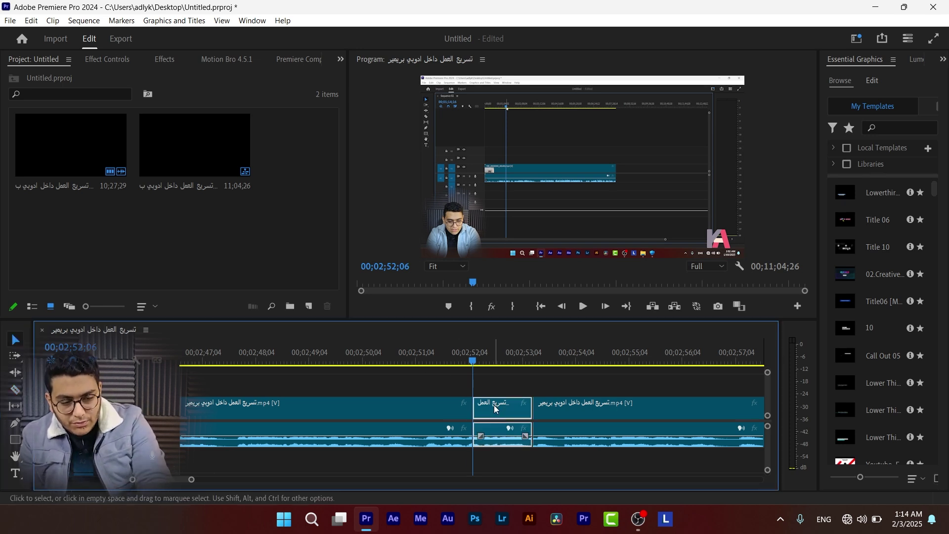
pyautogui.press('Delete')
pyautogui.click(492, 411)
pyautogui.press('Delete')
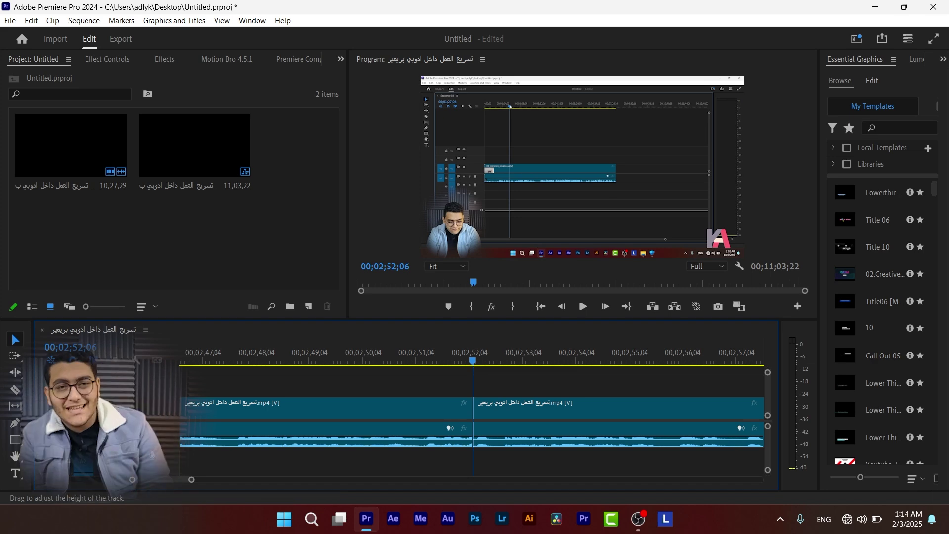
# - Look up the Add Edit command in the keyboard shortcuts by searching for "add", and accept the dialog without assigning a new key
pyautogui.click(30, 21)
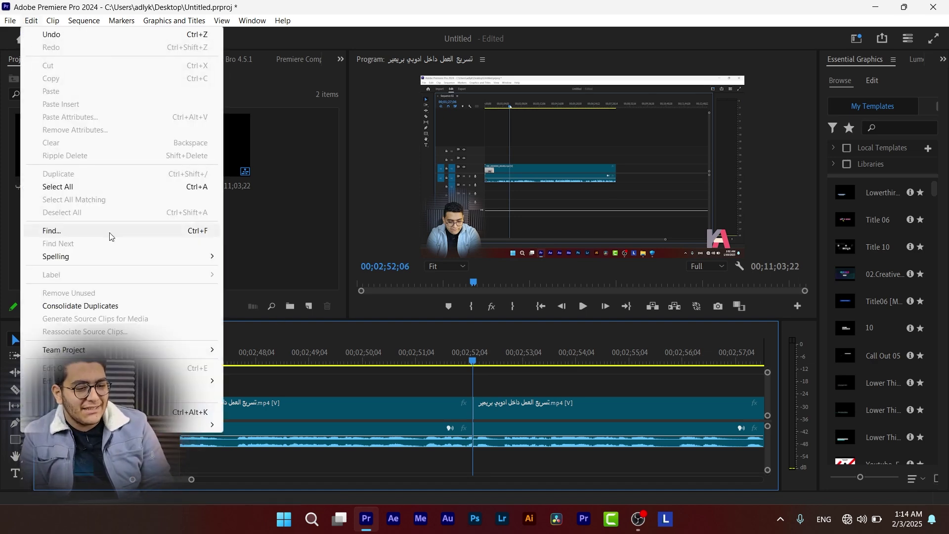
pyautogui.click(99, 411)
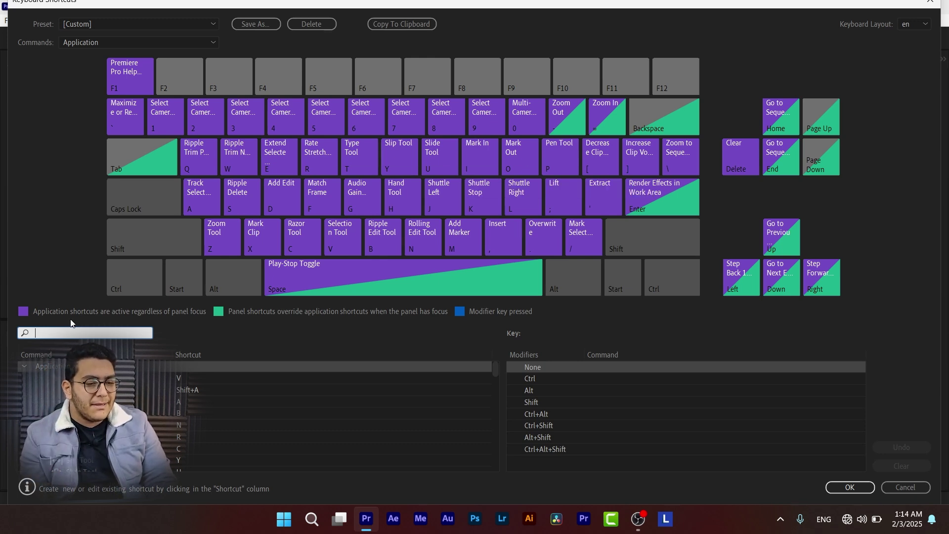
pyautogui.write('add')
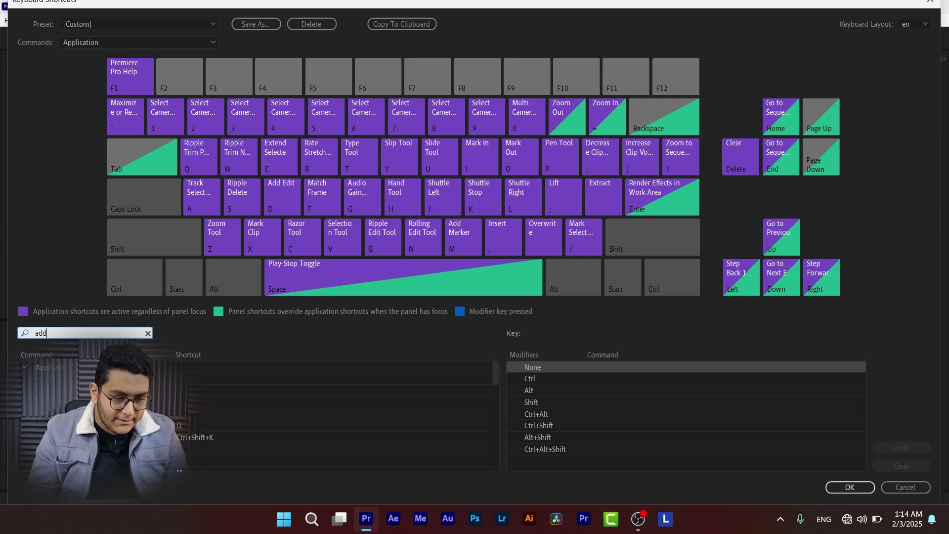
pyautogui.click(198, 426)
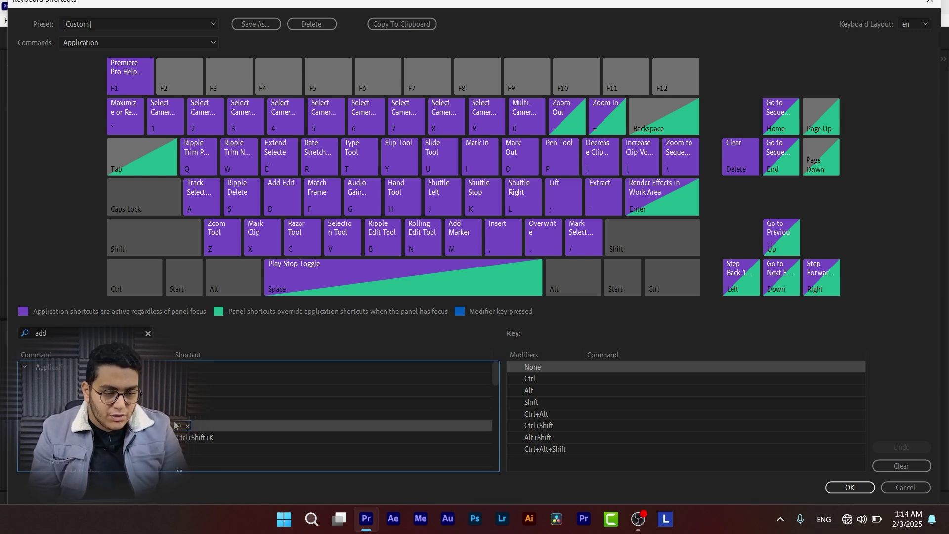
pyautogui.click(222, 425)
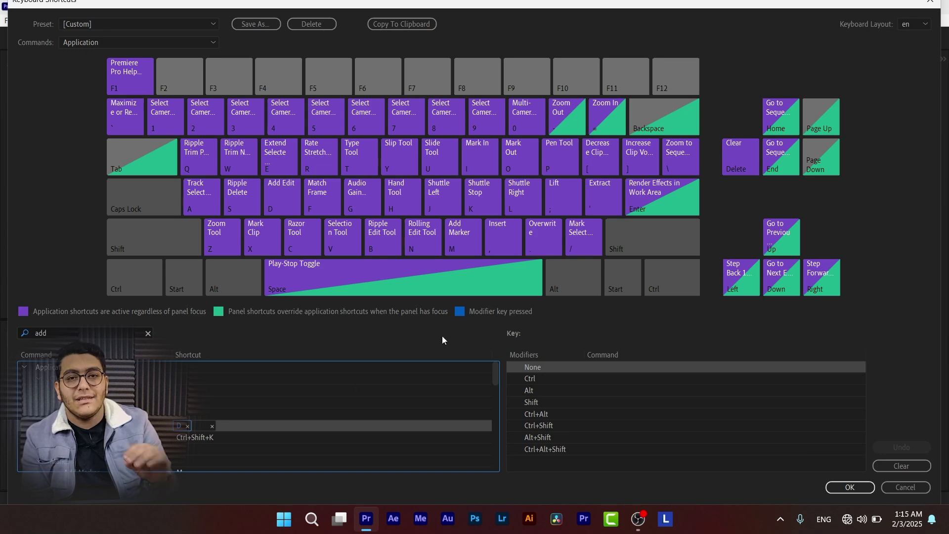
pyautogui.click(835, 487)
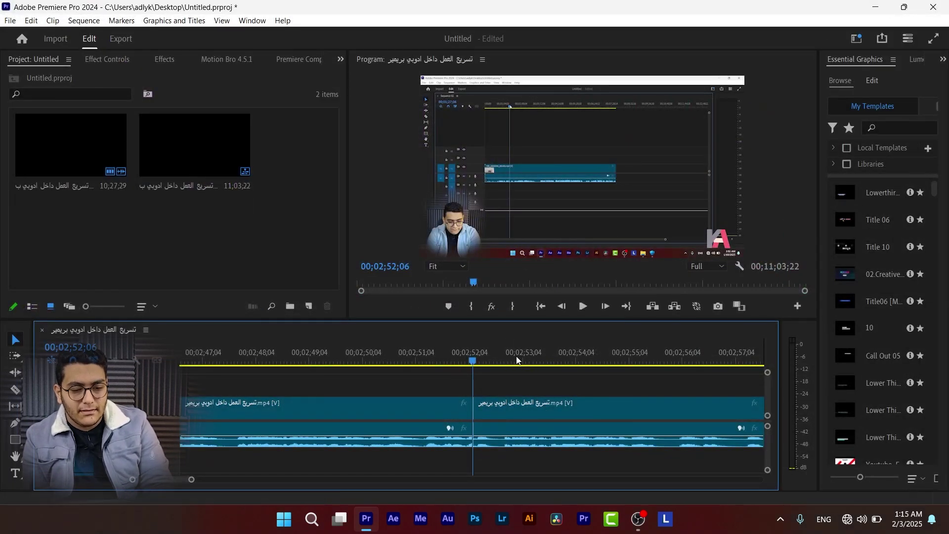
# - Use Add Edit to cut the clip at 00;02;53;11 and 00;02;53;29
pyautogui.click(536, 355)
pyautogui.press('d')
pyautogui.click(564, 362)
pyautogui.click(567, 361)
pyautogui.press('d')
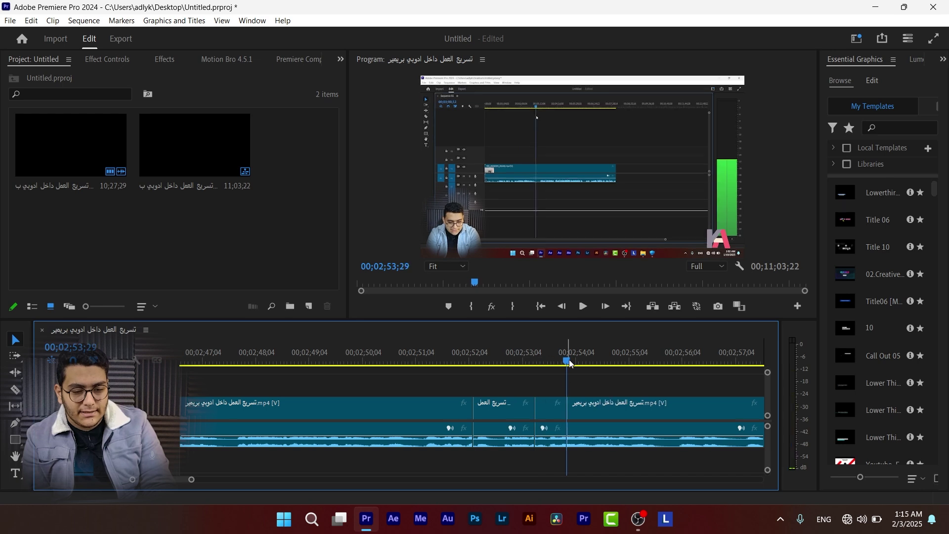
# - Delete the segment between 00;02;53;11 and 00;02;53;29 and close the gap it leaves
pyautogui.click(550, 409)
pyautogui.press('Delete')
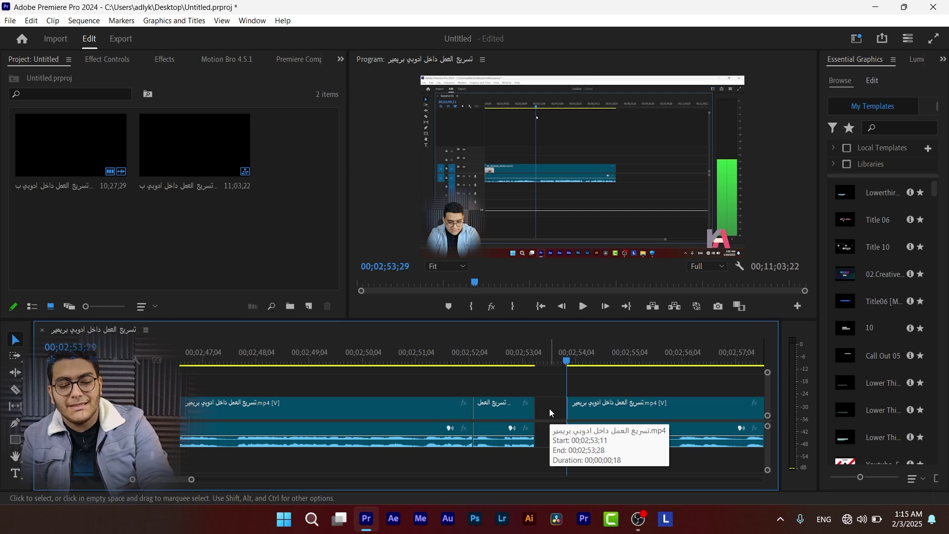
pyautogui.click(550, 408)
pyautogui.press('Delete')
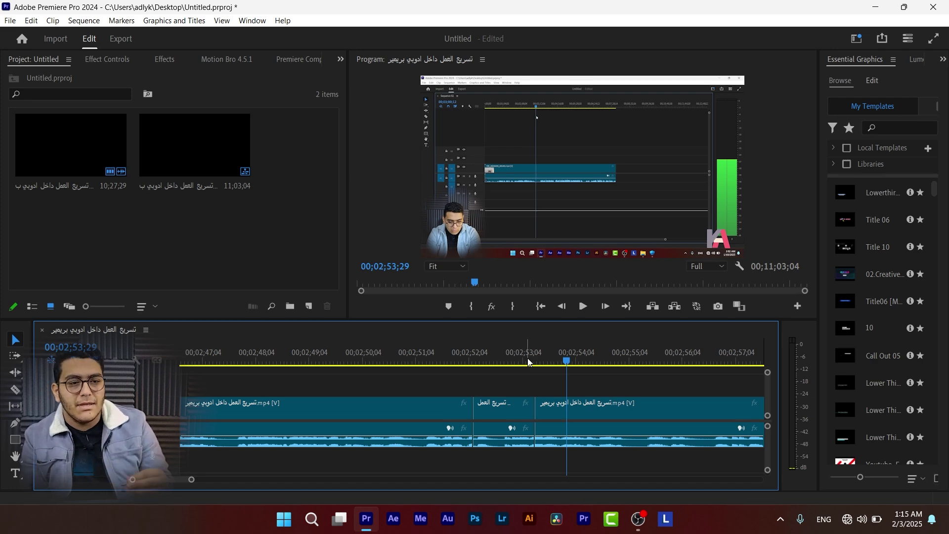
# - Look up the Ripple Delete command in the keyboard shortcuts by searching for "ripp", and accept the dialog without assigning a new key
pyautogui.click(31, 20)
pyautogui.click(74, 412)
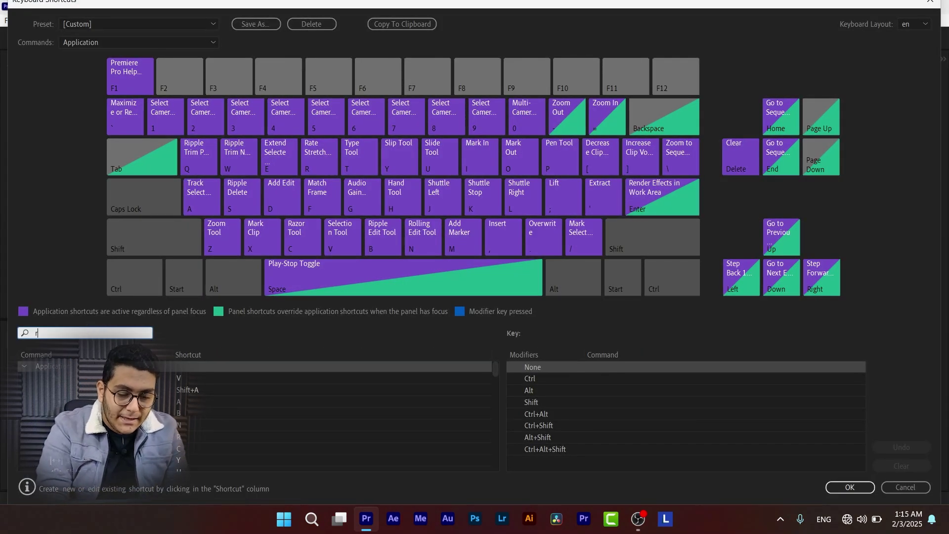
pyautogui.write('ripp')
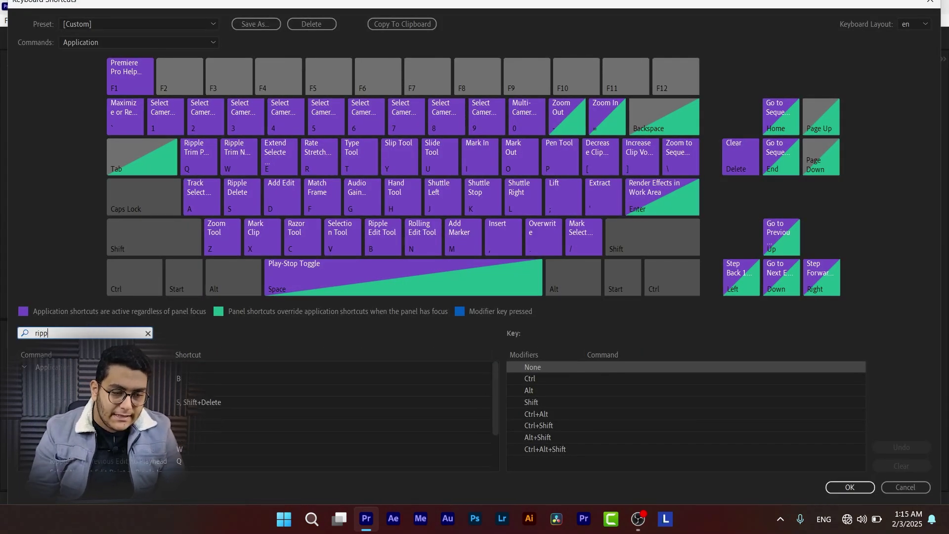
pyautogui.doubleClick(212, 401)
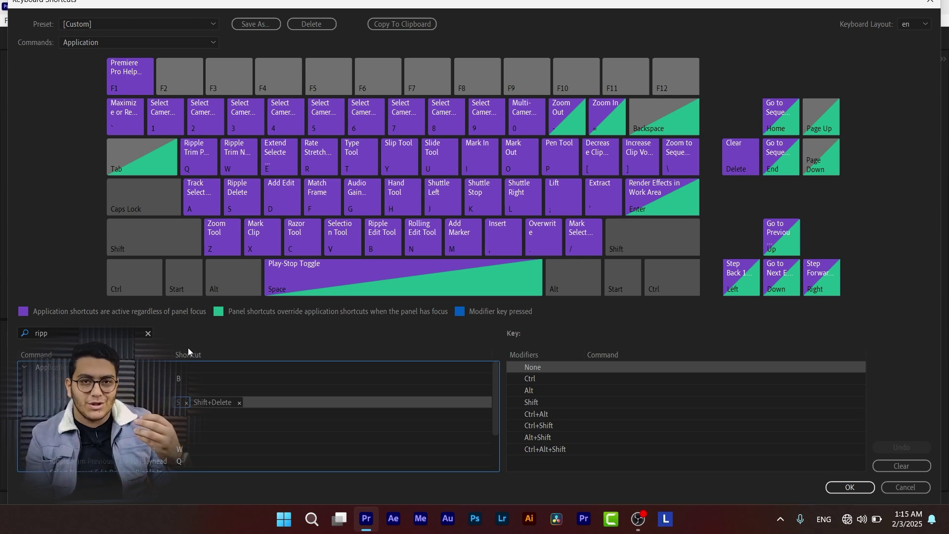
pyautogui.click(282, 404)
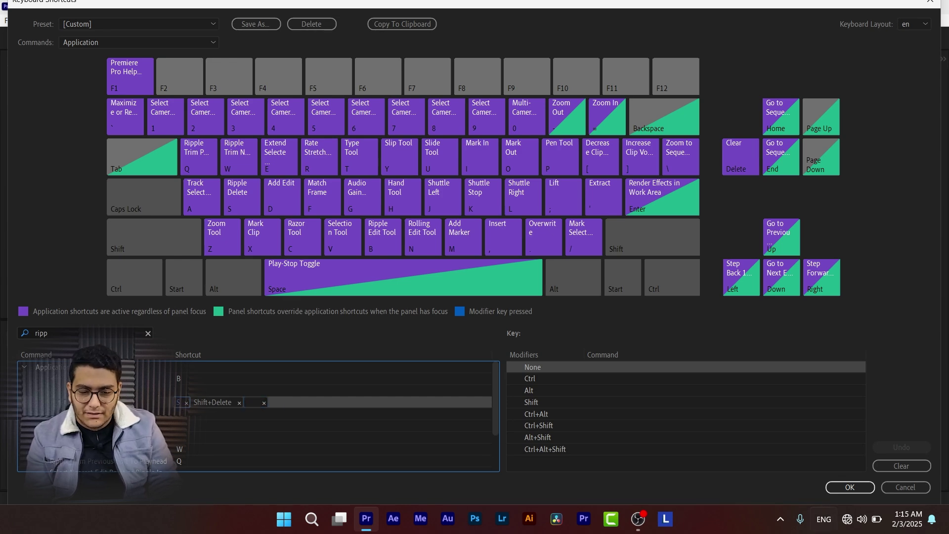
pyautogui.click(851, 487)
# - Move the playhead to 00;02;55;02 and add an edit there to split the clip
pyautogui.moveTo(606, 351); pyautogui.dragTo(627, 363)
pyautogui.hotkey('ctrl', 'k')
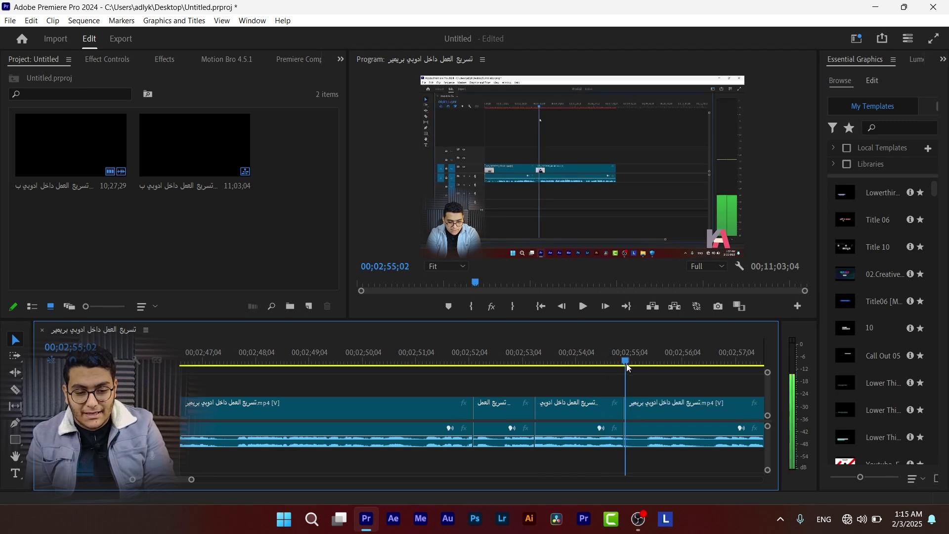
# - Split the clip at 00;02;55;12 and ripple delete the short segment just before that cut
pyautogui.click(644, 365)
pyautogui.hotkey('ctrl', 'k')
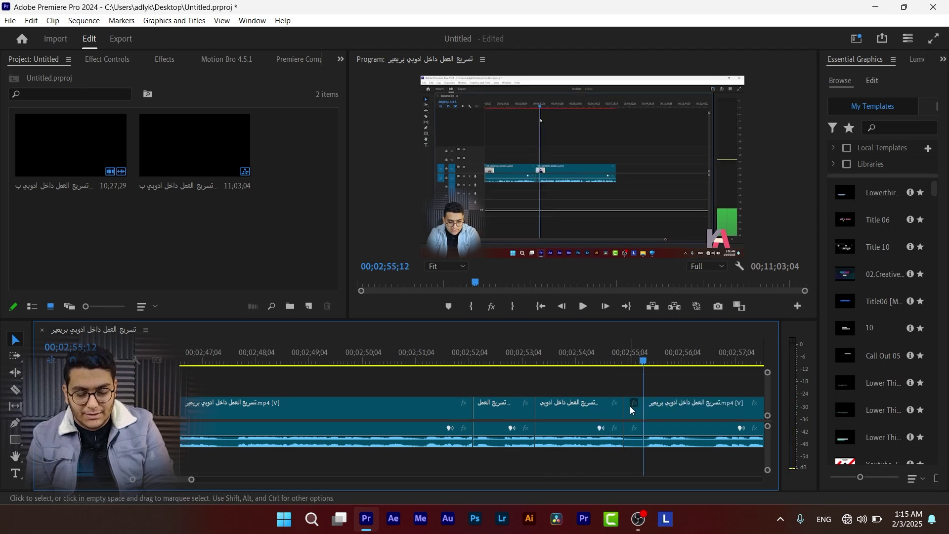
pyautogui.click(633, 415)
pyautogui.hotkey('shift', 'Delete')
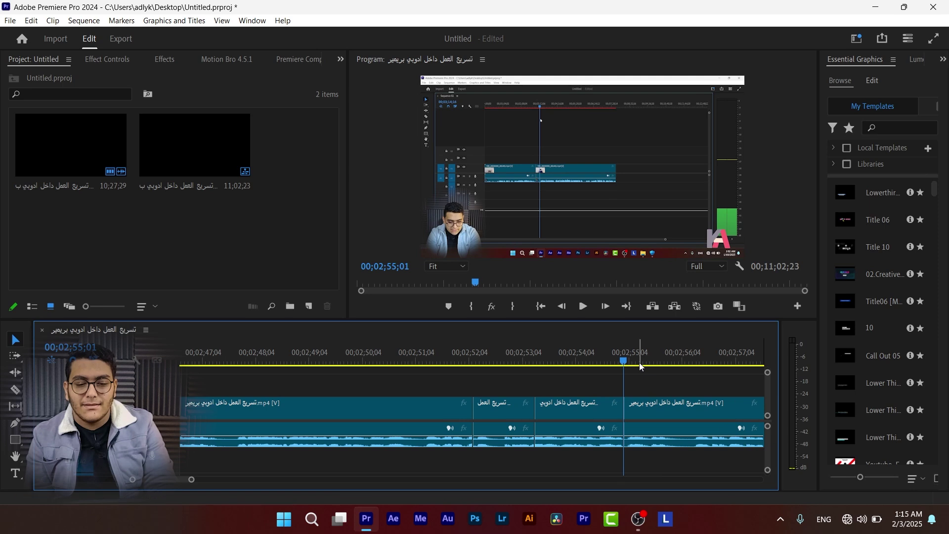
# - Mark in and out points around a short section starting at 00;02;55;14 and extract it, closing the gap
pyautogui.press('i')
pyautogui.moveTo(647, 363); pyautogui.dragTo(670, 372)
pyautogui.press('o')
pyautogui.press("'")
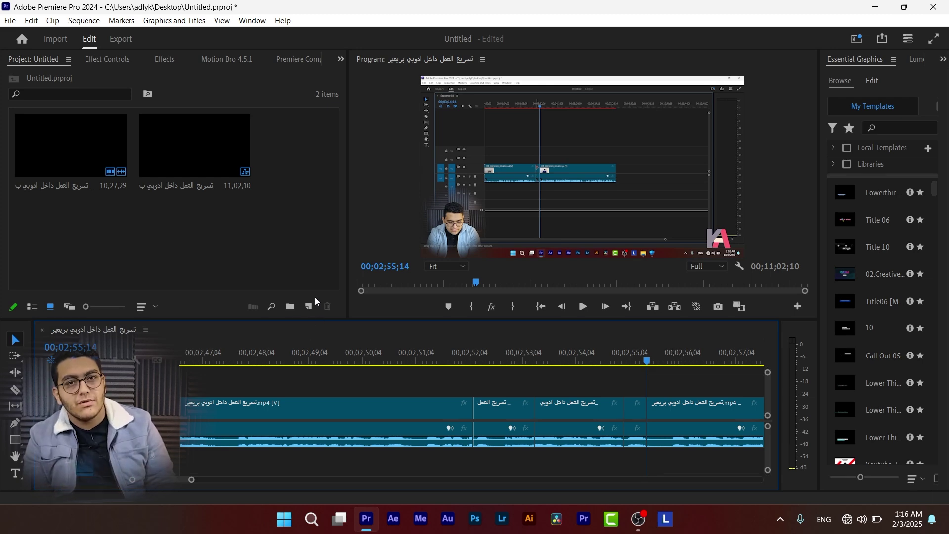
# - Lower the audio gain of the long clip at 00;02;50;26 through the Audio Gain settings
pyautogui.click(401, 354)
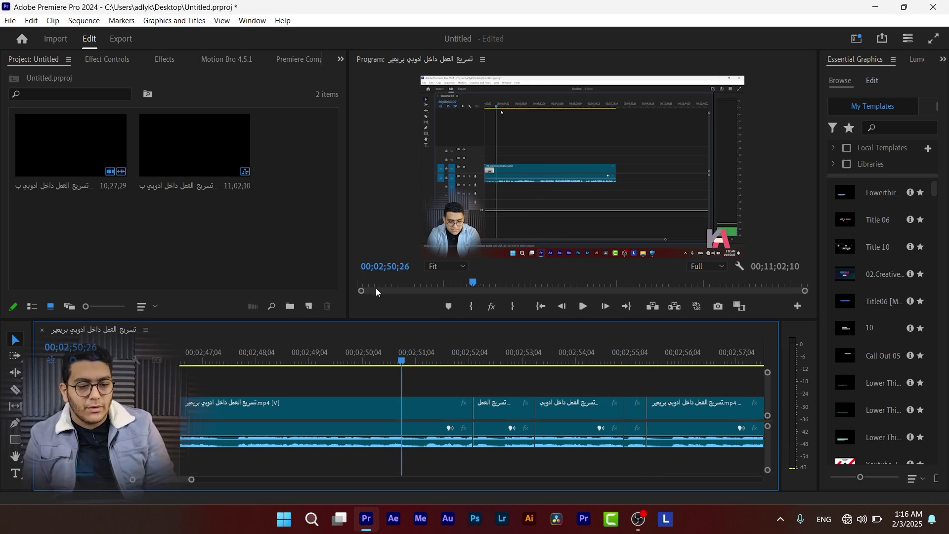
pyautogui.click(340, 408)
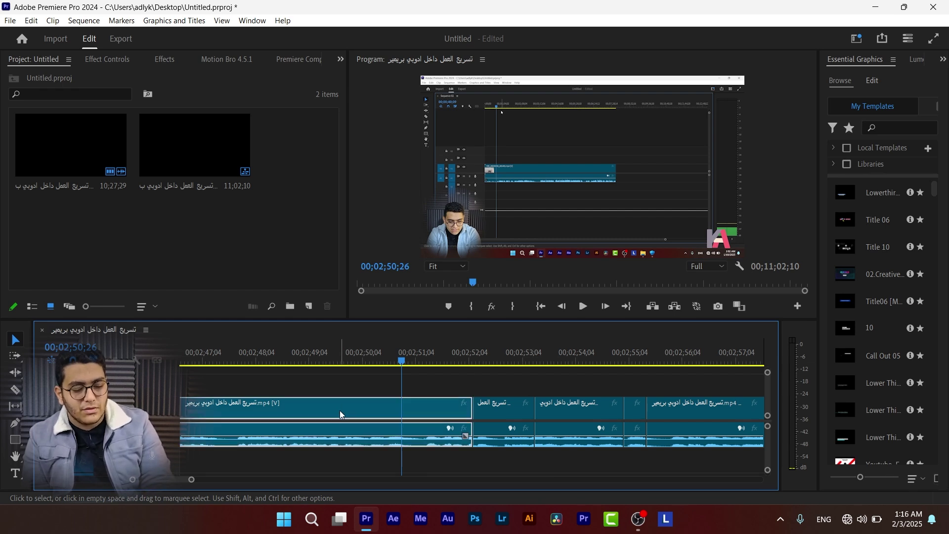
pyautogui.press('g')
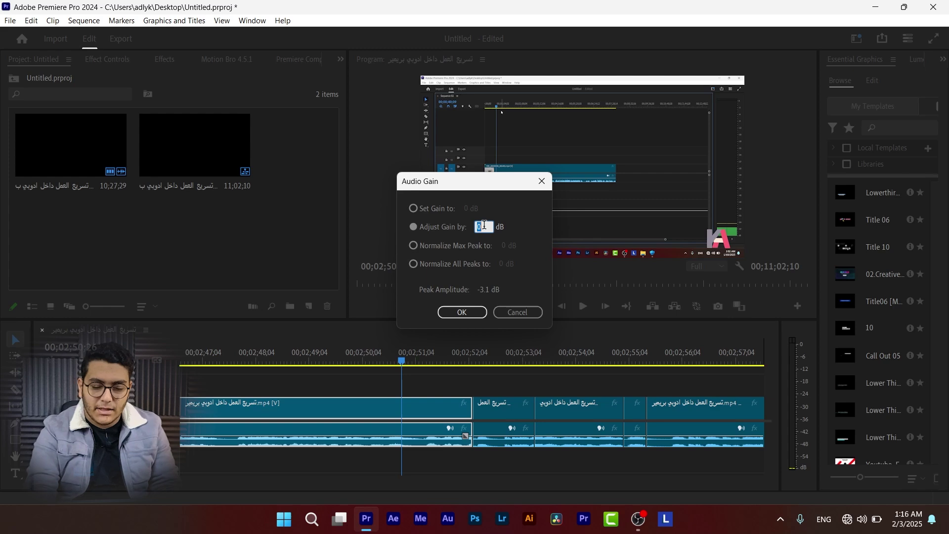
pyautogui.press('Return')
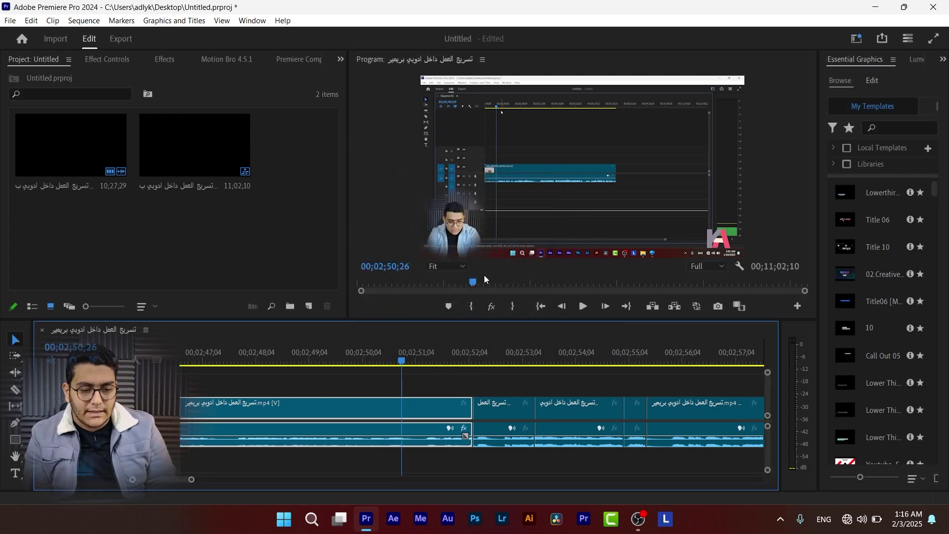
# - Play twice across the cut after the long clip to compare its audio level with the next segment
pyautogui.press('space')
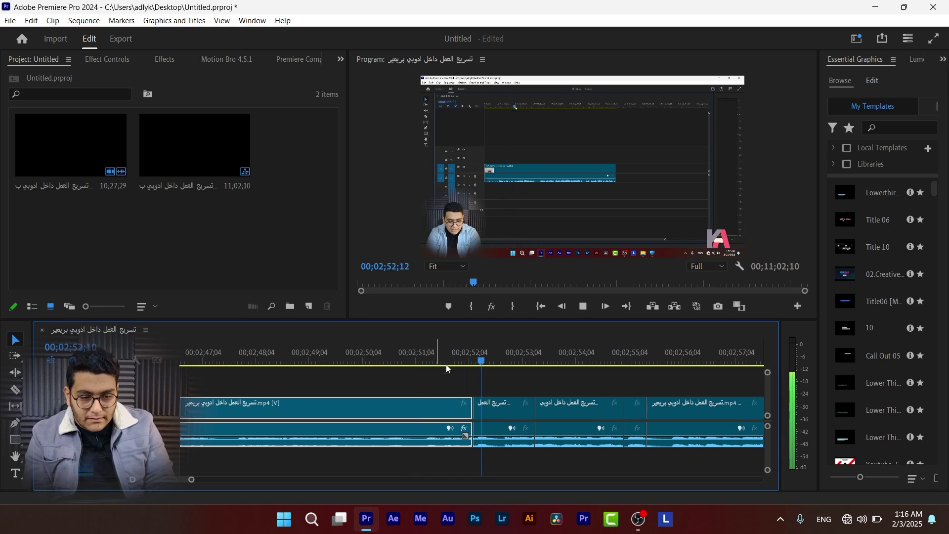
pyautogui.press('space')
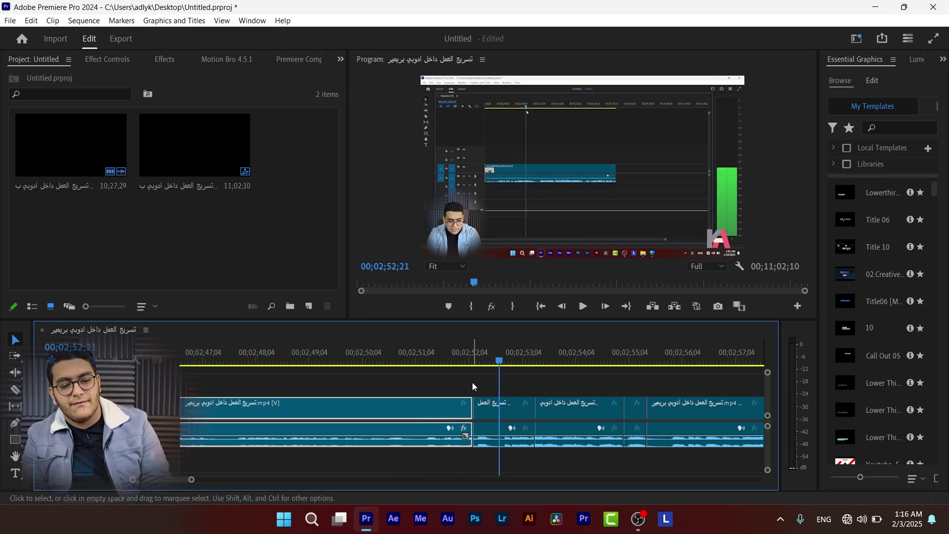
pyautogui.click(440, 354)
pyautogui.press('space')
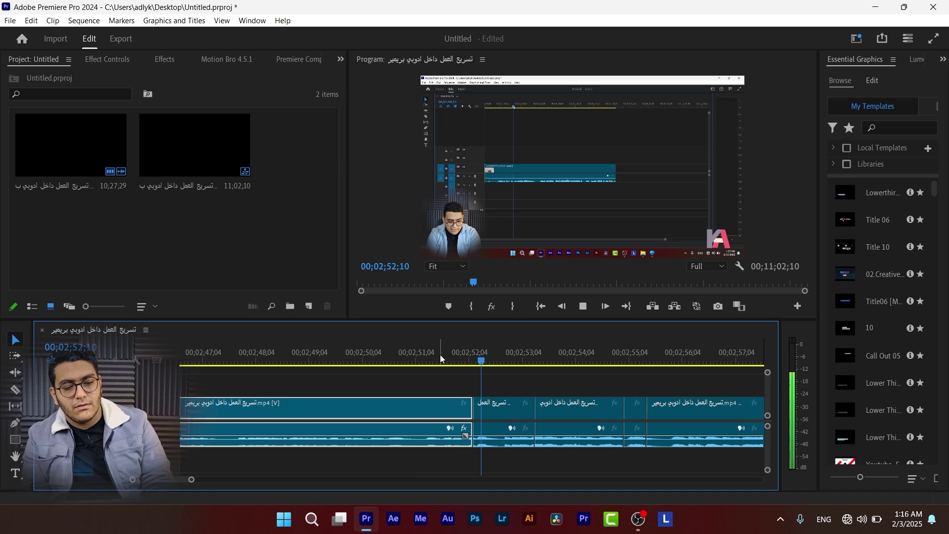
pyautogui.press('space')
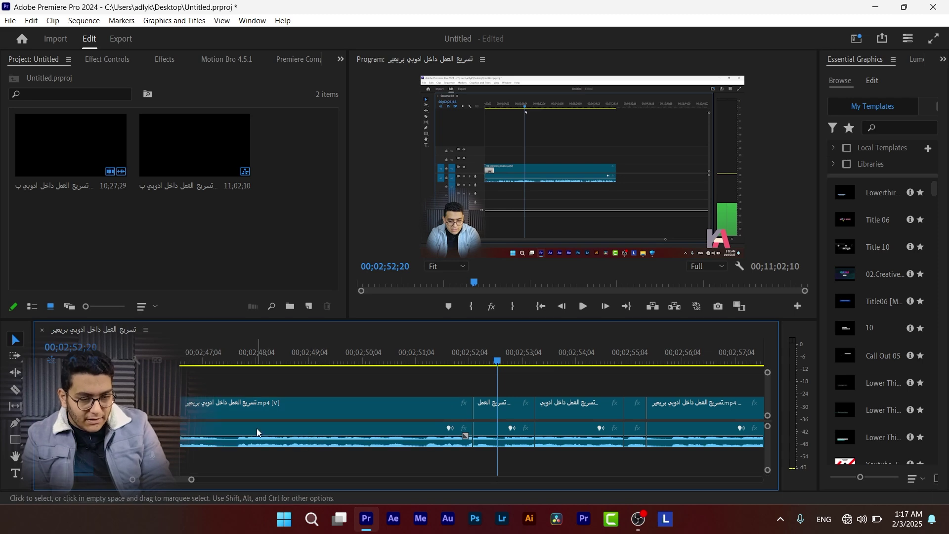
# - Lower the long clip's volume line to about -18.3 dB and play across the following cut to hear the difference
pyautogui.moveTo(240, 439); pyautogui.dragTo(239, 447)
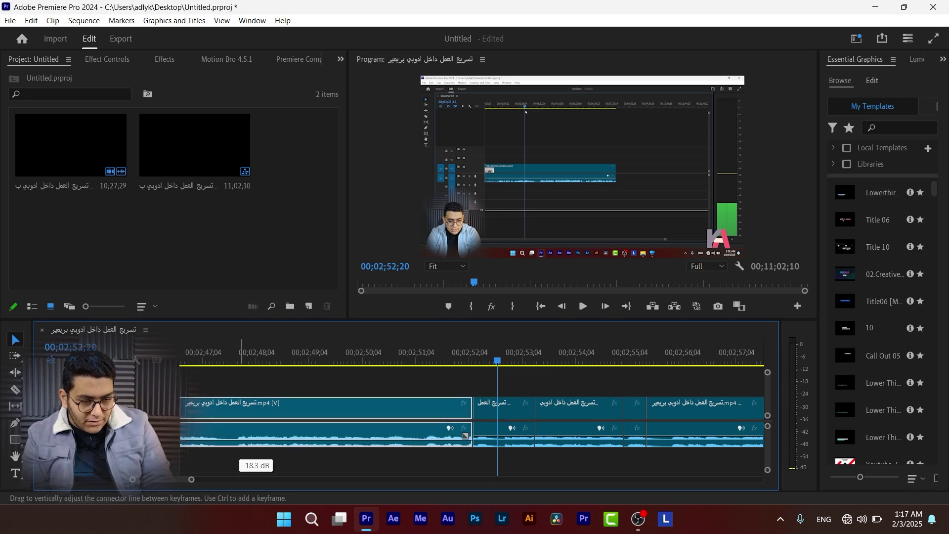
pyautogui.click(442, 350)
pyautogui.press('space')
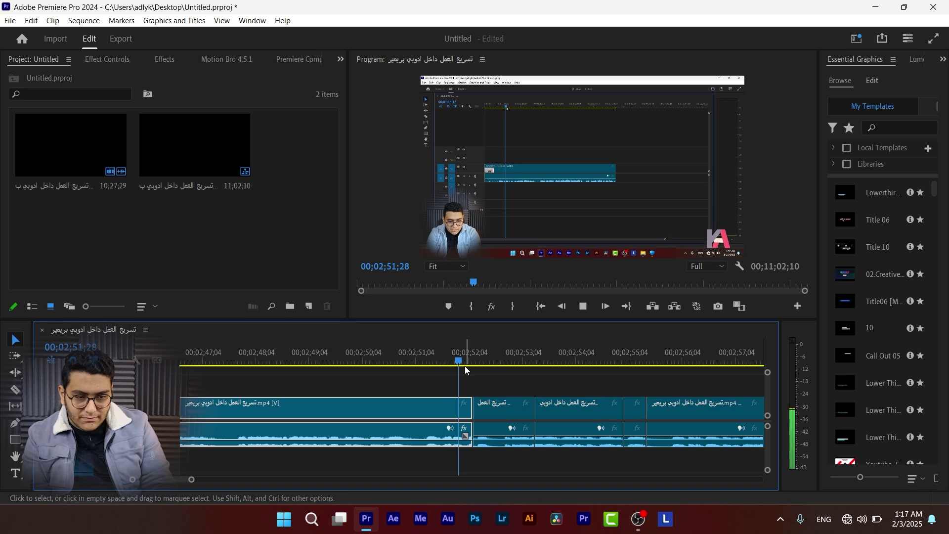
pyautogui.press('space')
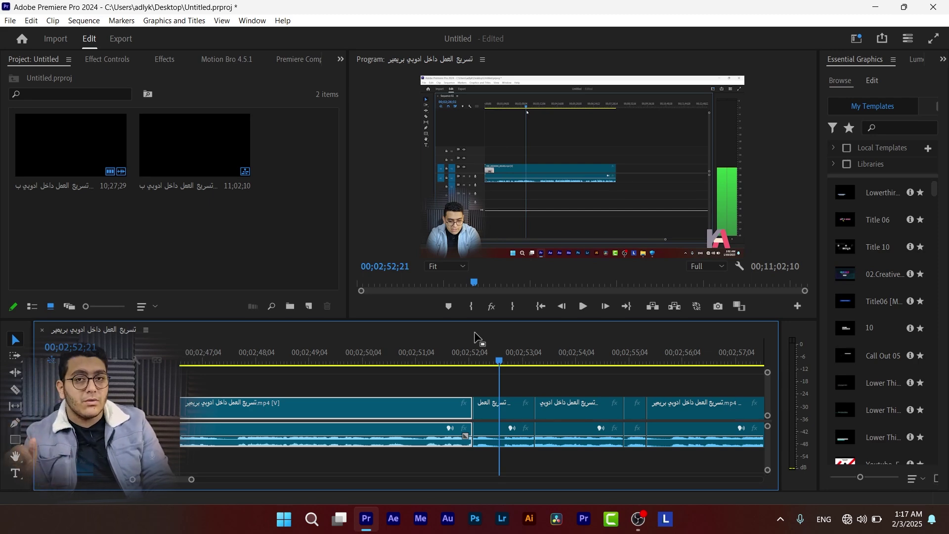
# - Look up the track selection commands in the keyboard shortcuts by searching for "track", and accept the dialog
pyautogui.click(31, 20)
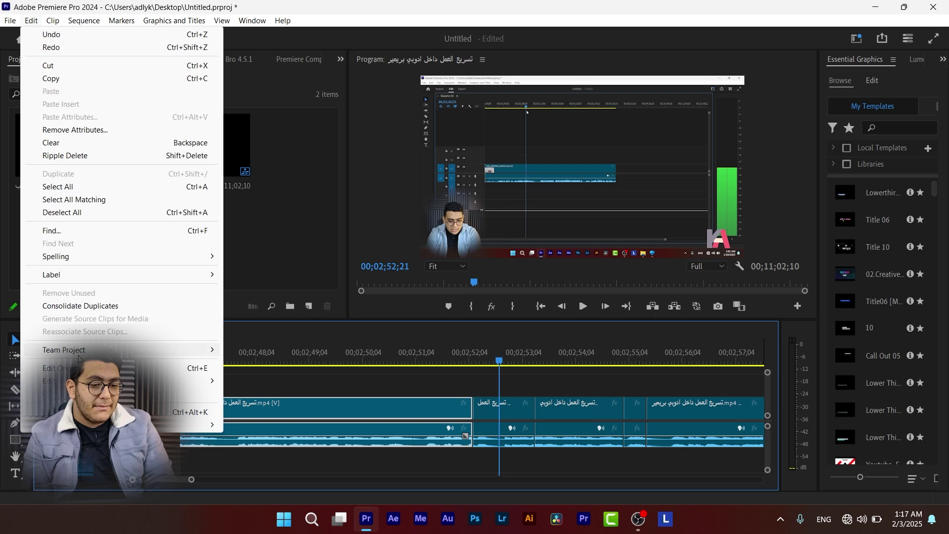
pyautogui.click(176, 411)
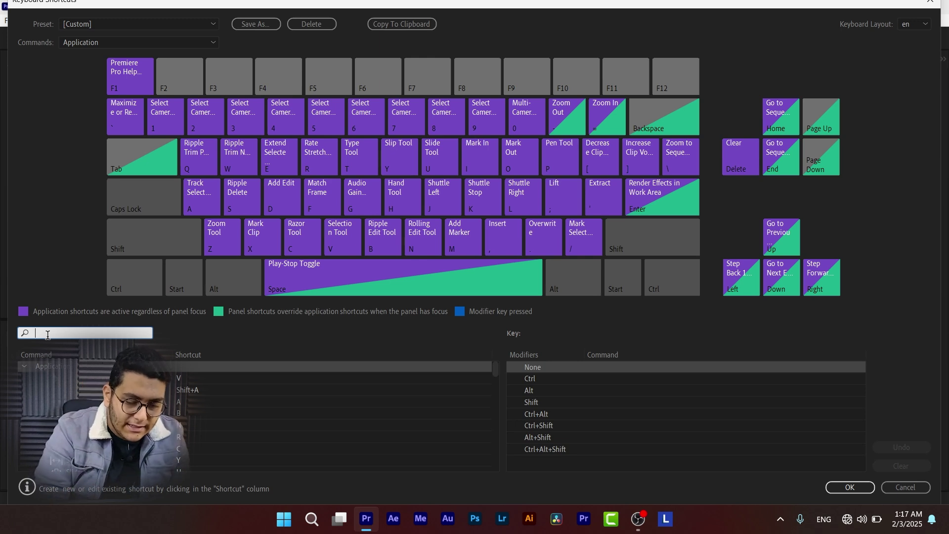
pyautogui.write('track')
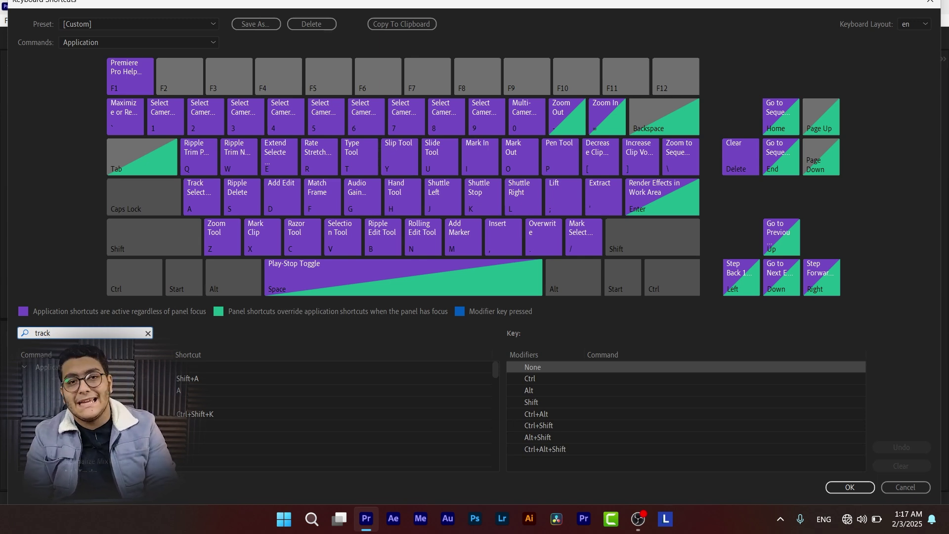
pyautogui.click(859, 489)
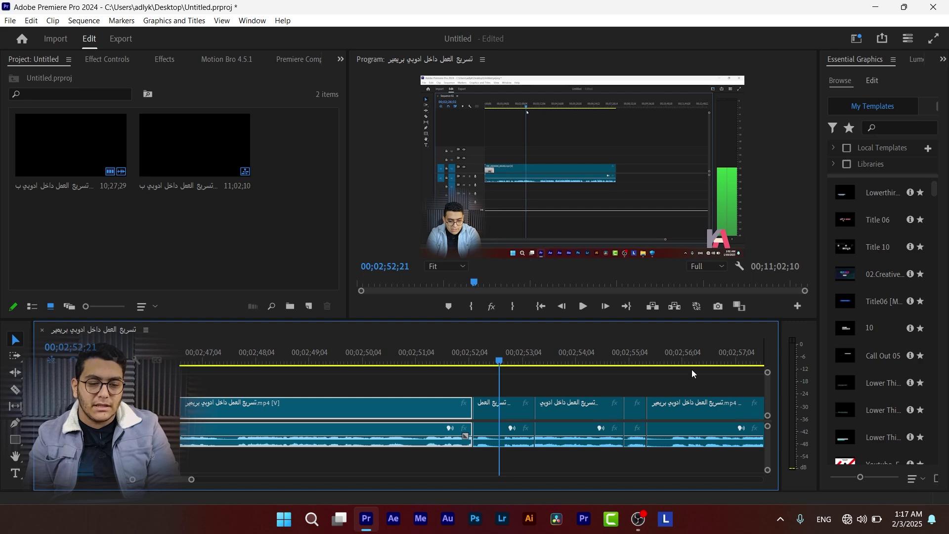
# - Select the short segment following the playhead's segment, and try a marquee selection over the neighbouring clips
pyautogui.moveTo(191, 479); pyautogui.dragTo(242, 469)
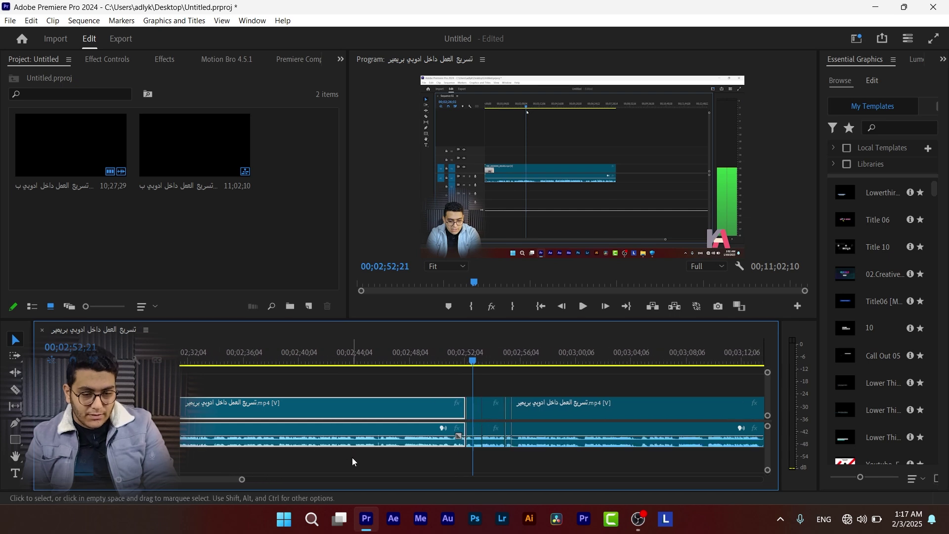
pyautogui.click(352, 461)
pyautogui.click(492, 413)
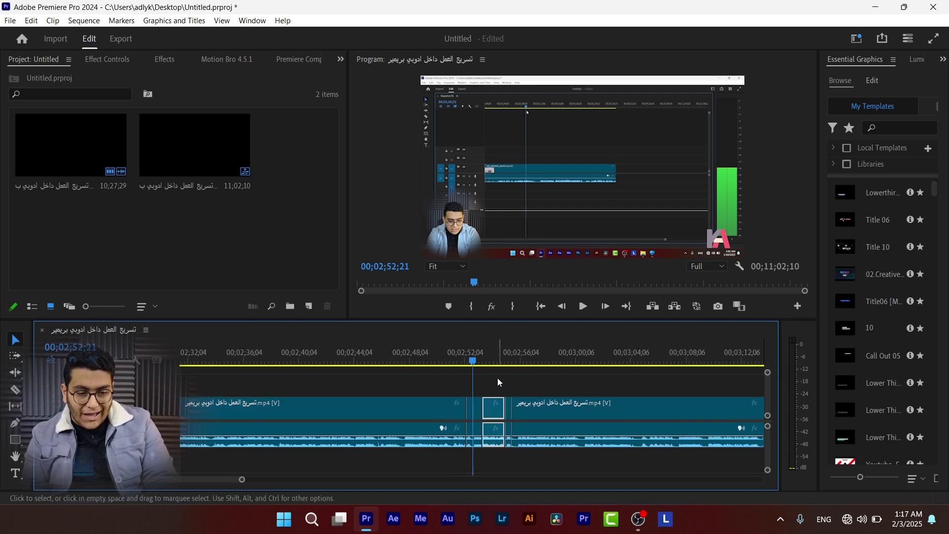
pyautogui.moveTo(490, 375); pyautogui.dragTo(361, 425)
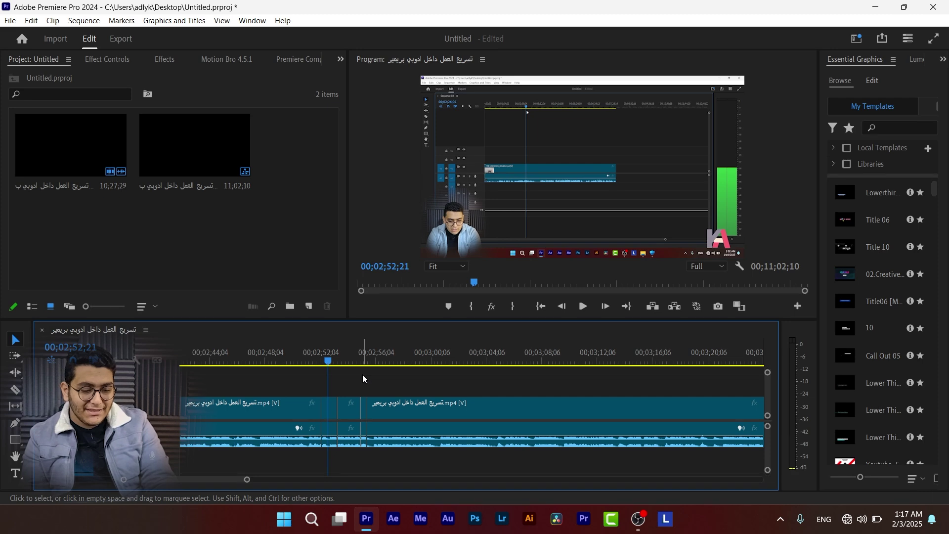
# - Use Track Select Forward to select the segment following the playhead's segment and every clip after it
pyautogui.press('a')
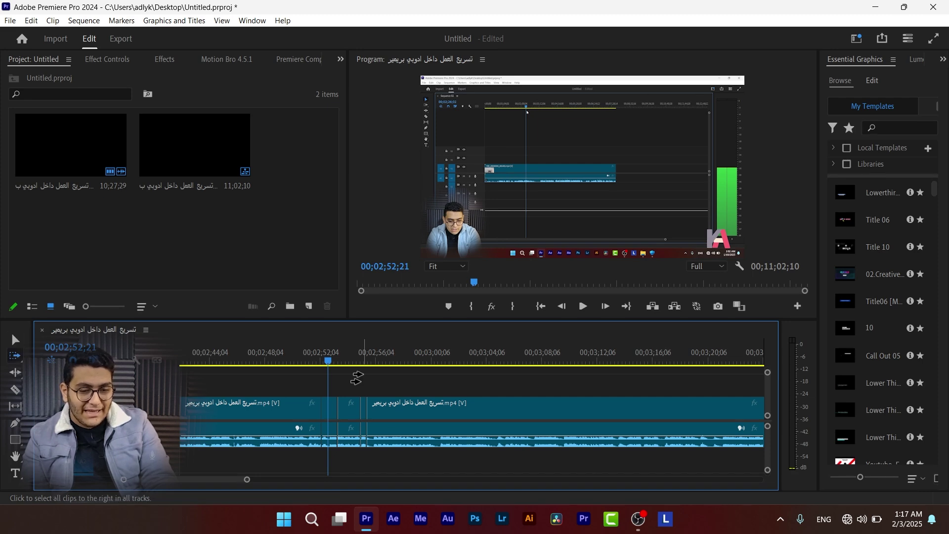
pyautogui.click(348, 409)
pyautogui.moveTo(247, 483); pyautogui.dragTo(314, 474)
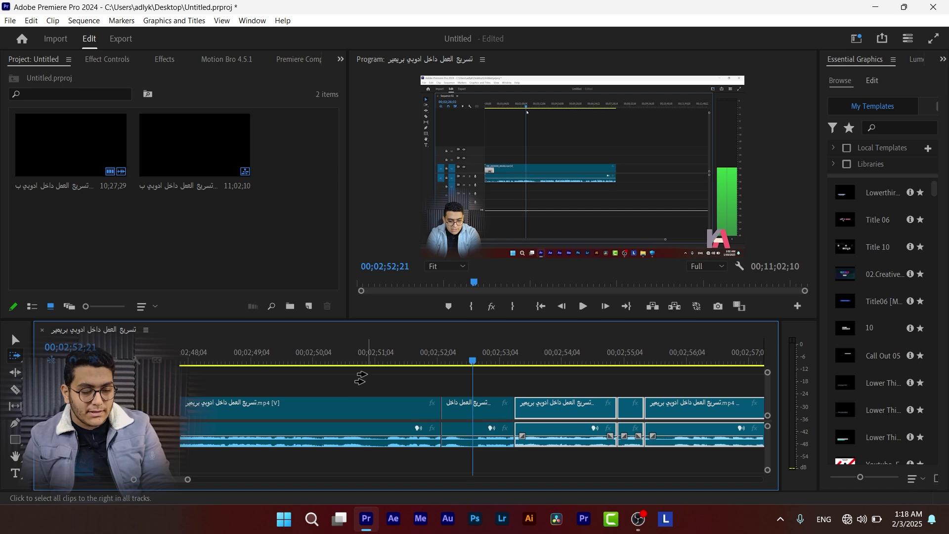
# - Use Track Select Backward to select the segment following the playhead's segment and every clip before it
pyautogui.hotkey('shift', 'a')
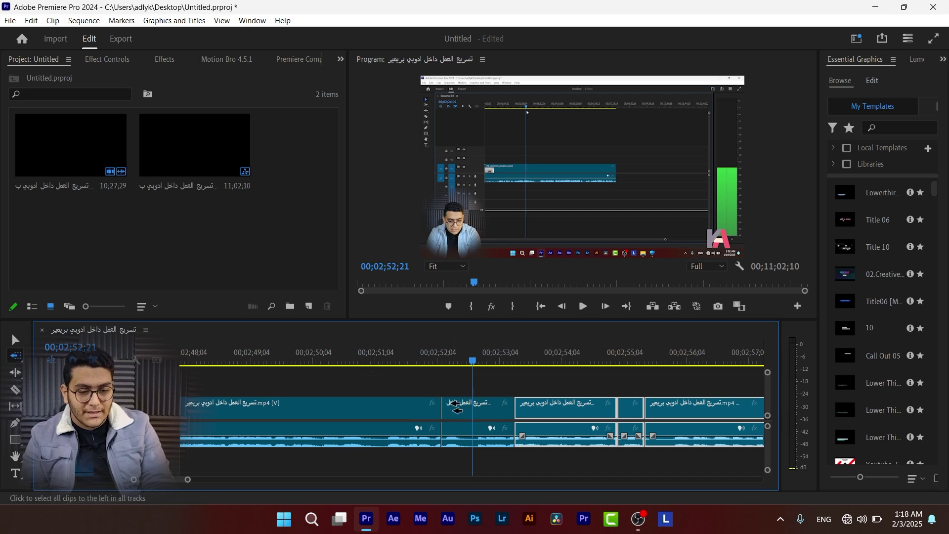
pyautogui.click(533, 406)
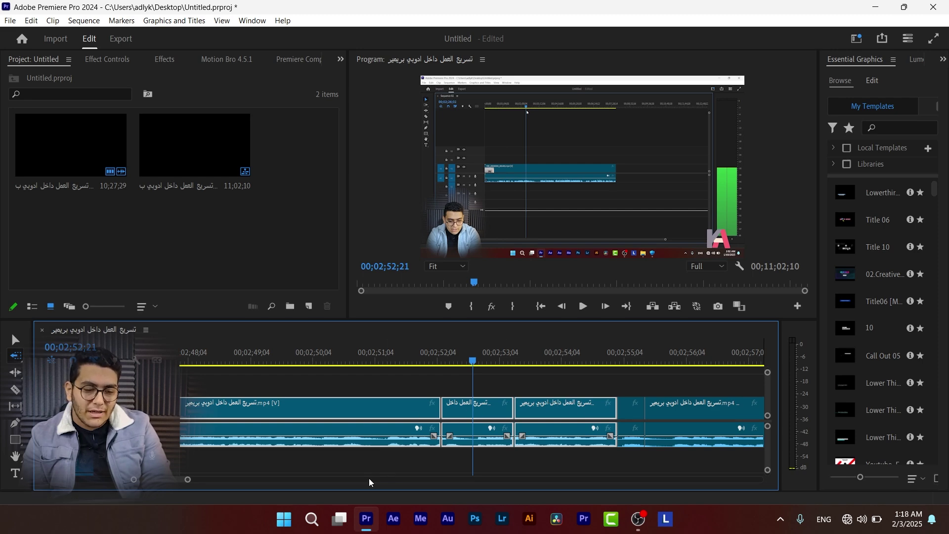
pyautogui.moveTo(190, 483); pyautogui.dragTo(402, 466)
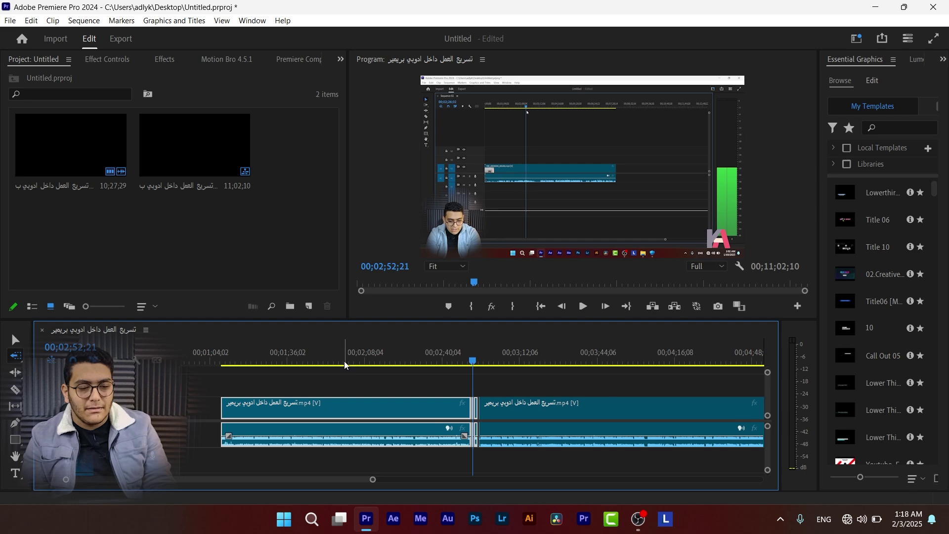
pyautogui.press('Home')
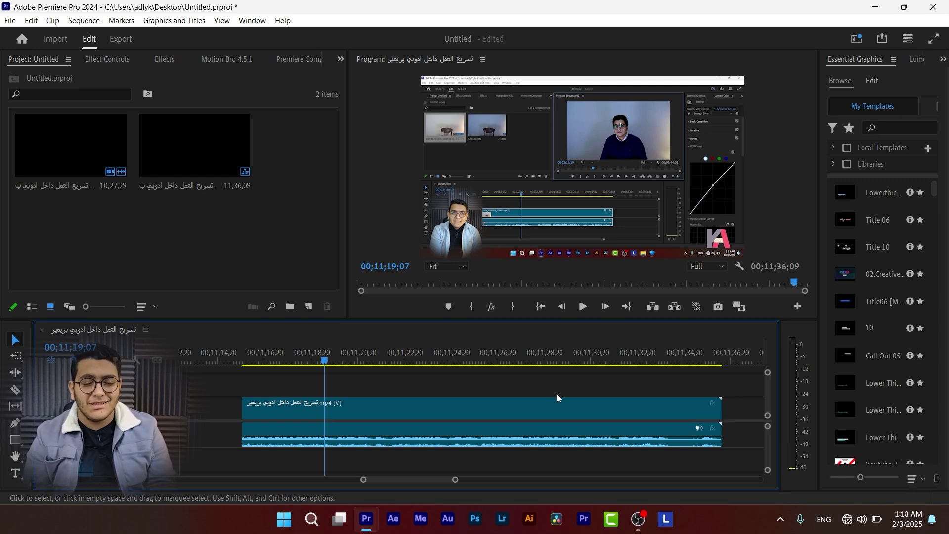
# - Review the last clip's Speed/Duration options, close the dialog and deselect the clip
pyautogui.rightClick(516, 415)
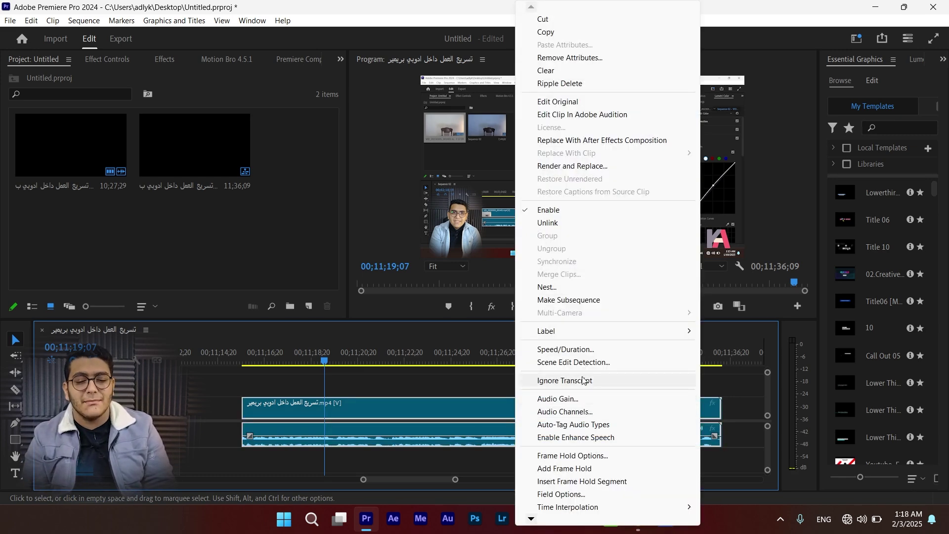
pyautogui.click(585, 348)
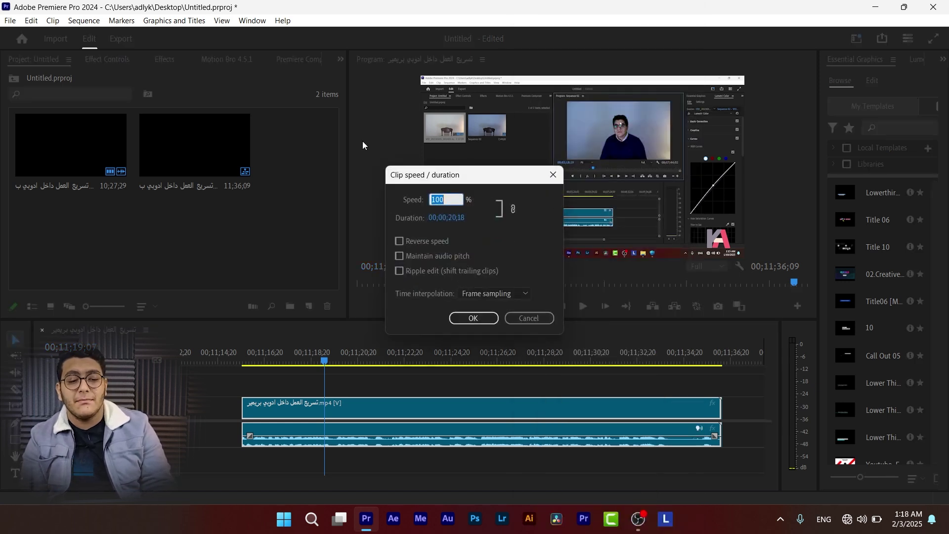
pyautogui.click(562, 183)
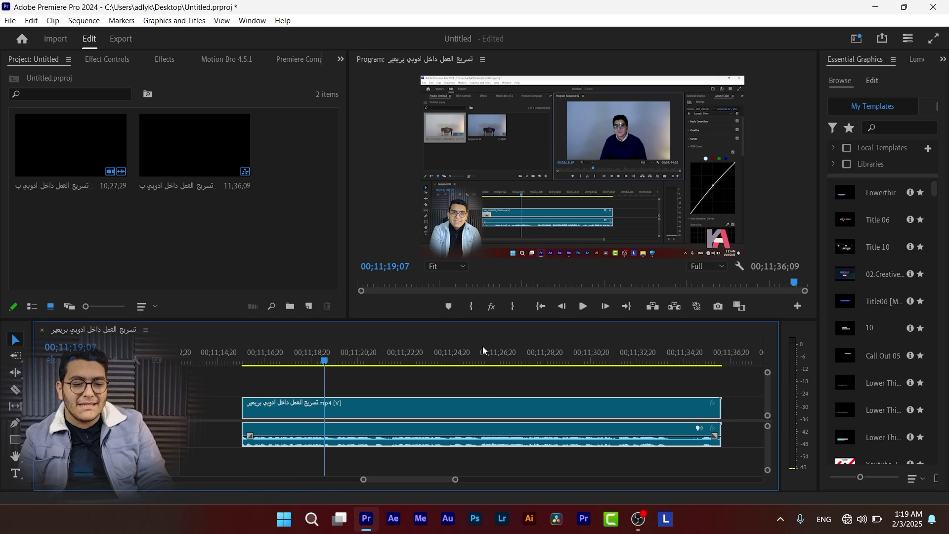
pyautogui.click(469, 372)
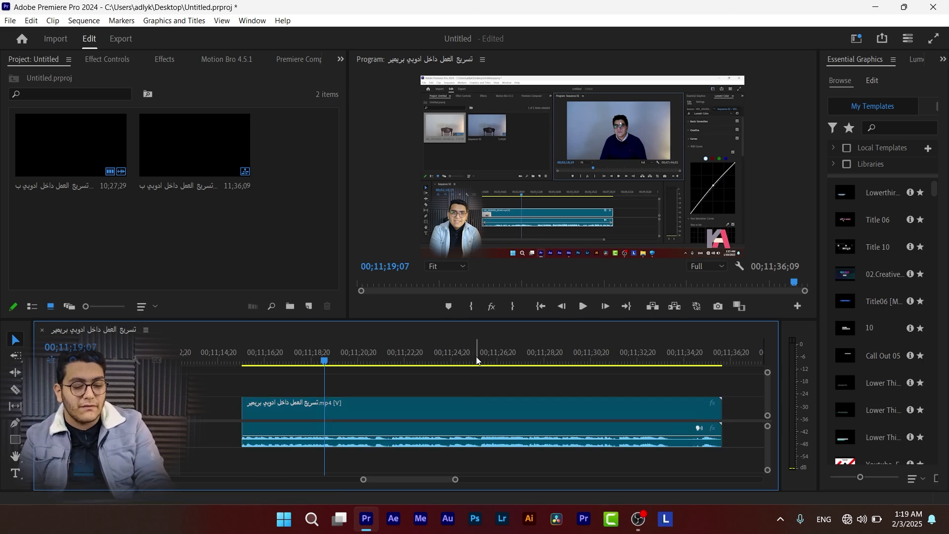
# - Rate-stretch the last clip so it ends at 00;11;19;22, preview the faster playback, and undo the stretch
pyautogui.press('r')
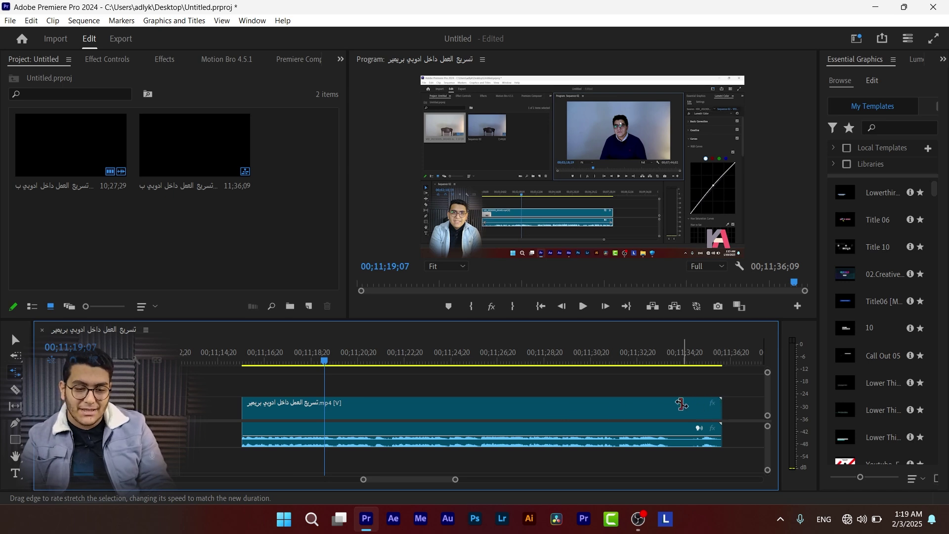
pyautogui.moveTo(720, 407); pyautogui.dragTo(283, 360)
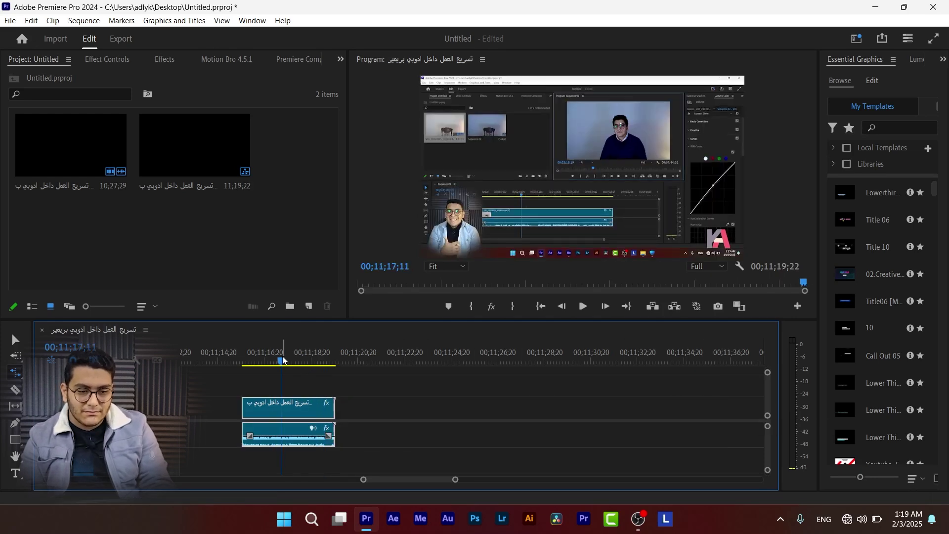
pyautogui.press('space')
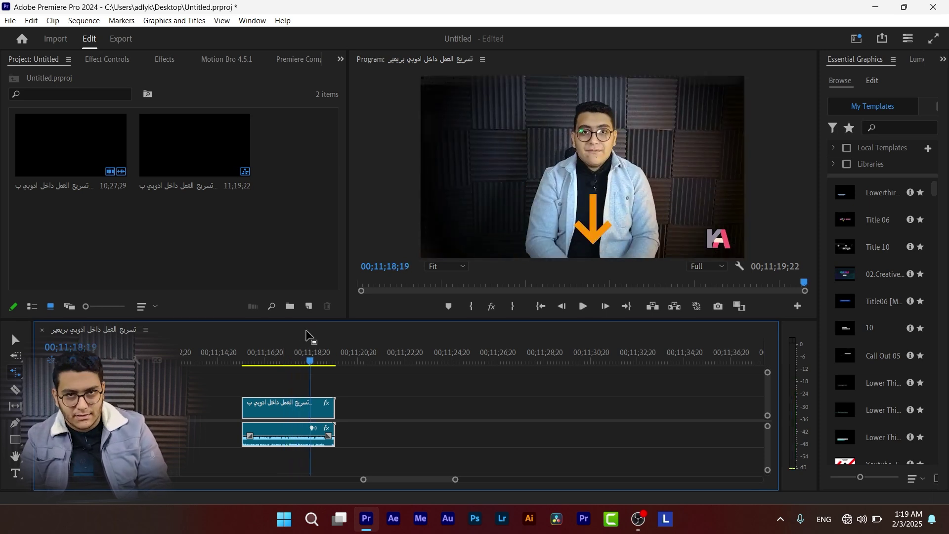
pyautogui.hotkey('ctrl', 'z')
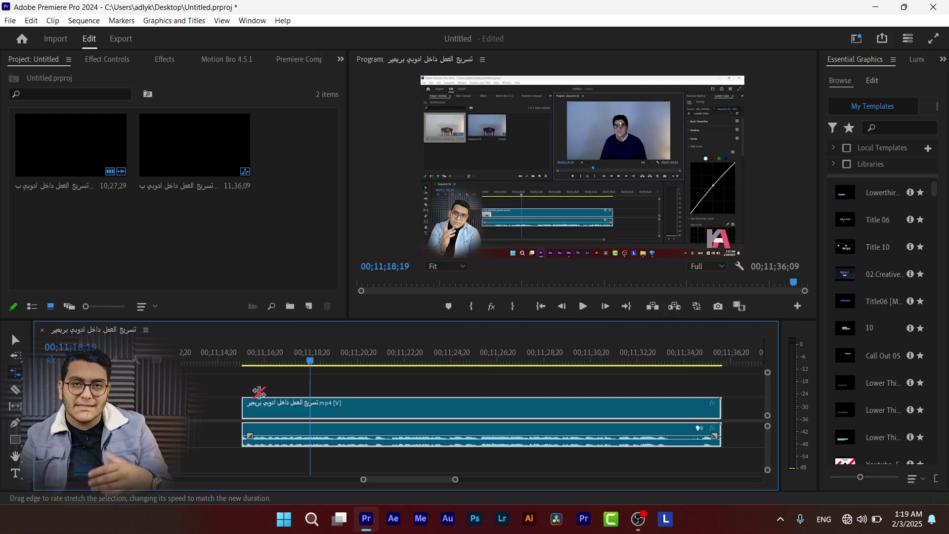
# - Rate-stretch the last clip's start earlier to slow it to 52.46% speed, preview the slower playback, and deselect the clip
pyautogui.scroll(5, 259, 409)
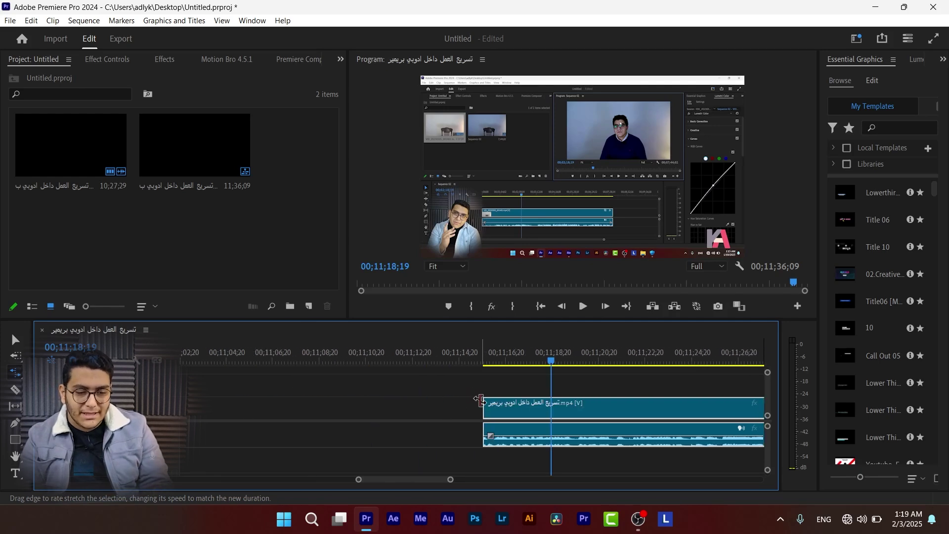
pyautogui.moveTo(483, 401); pyautogui.dragTo(319, 400)
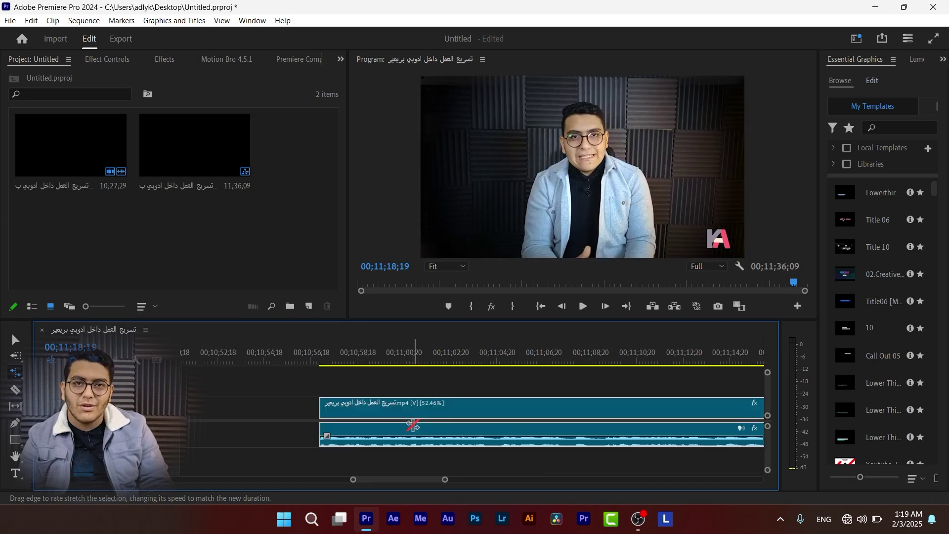
pyautogui.click(360, 360)
pyautogui.press('space')
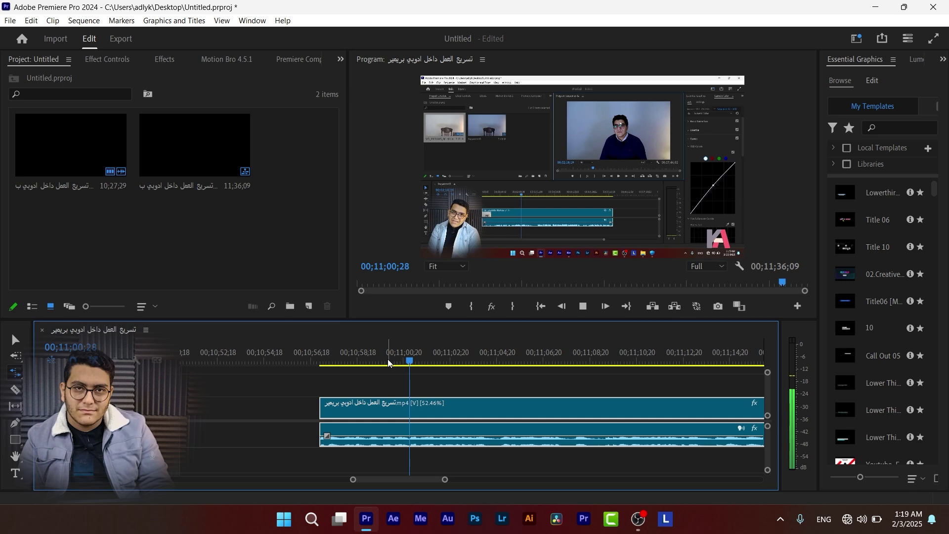
pyautogui.press('space')
pyautogui.press('-')
pyautogui.press('-')
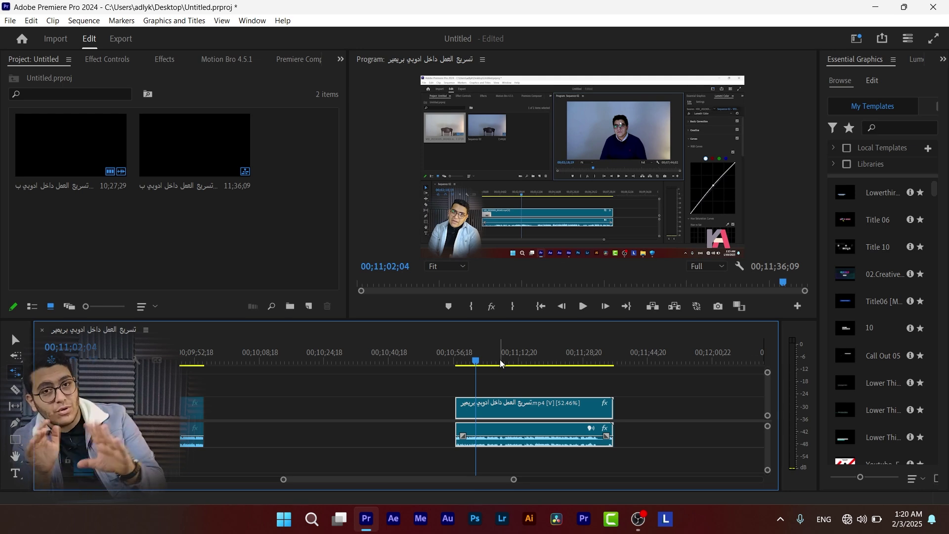
pyautogui.click(648, 380)
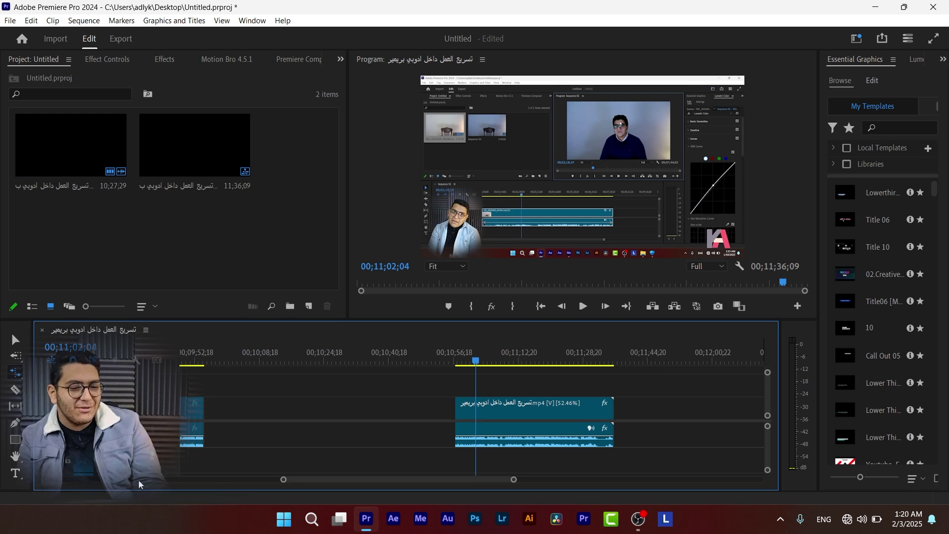
# - Activate the Razor and Slip tools in turn, and return to the Selection tool with nothing selected in the timeline
pyautogui.click(15, 389)
pyautogui.click(15, 406)
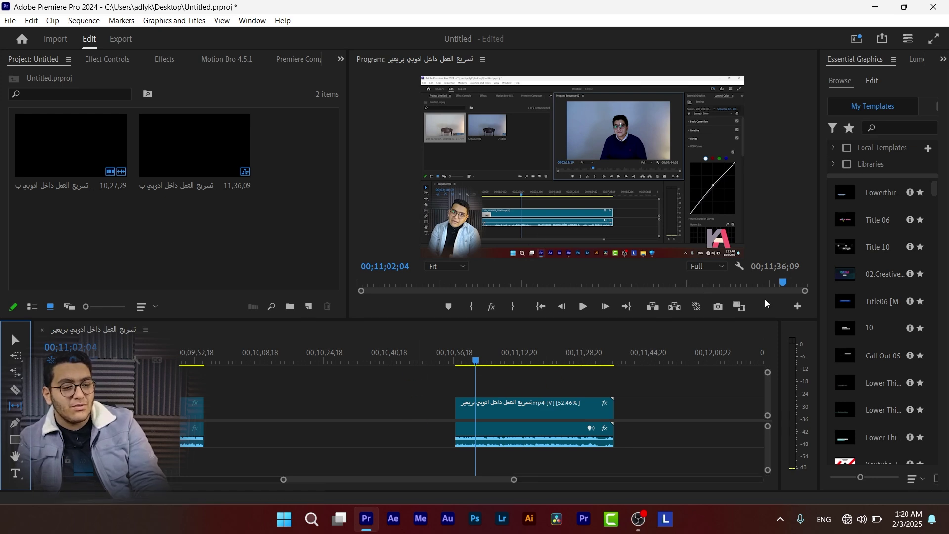
pyautogui.press('v')
pyautogui.click(524, 388)
pyautogui.click(522, 385)
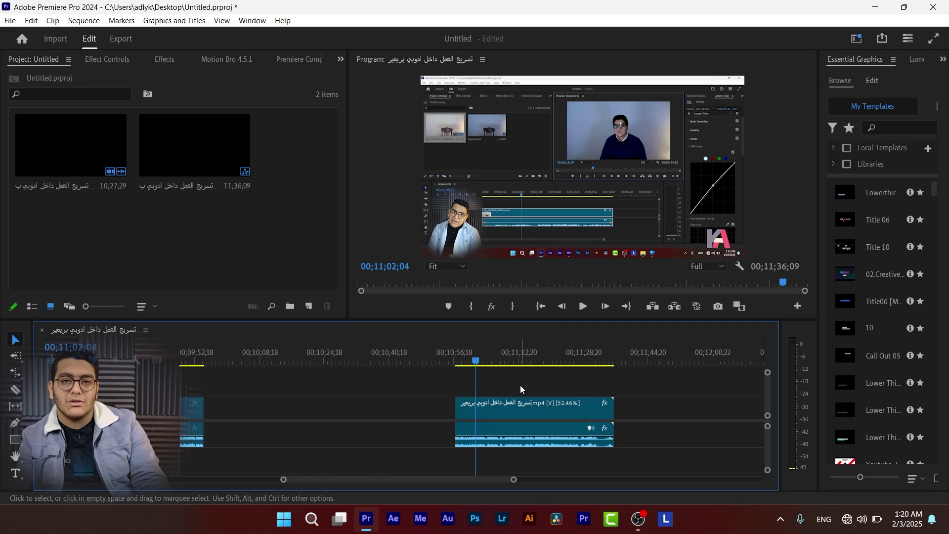